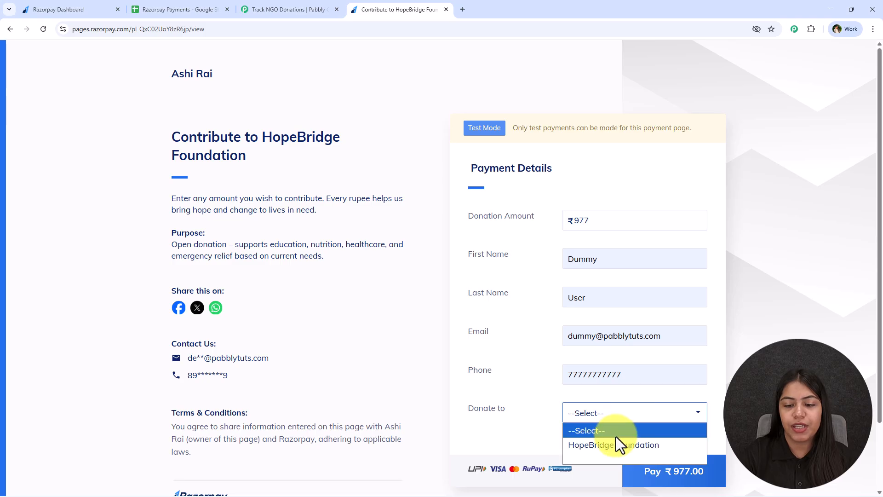
# - Choose HopeBridge Foundation as the donation recipient and proceed to pay the ₹977 donation
pyautogui.click(599, 410)
pyautogui.click(594, 444)
pyautogui.click(659, 472)
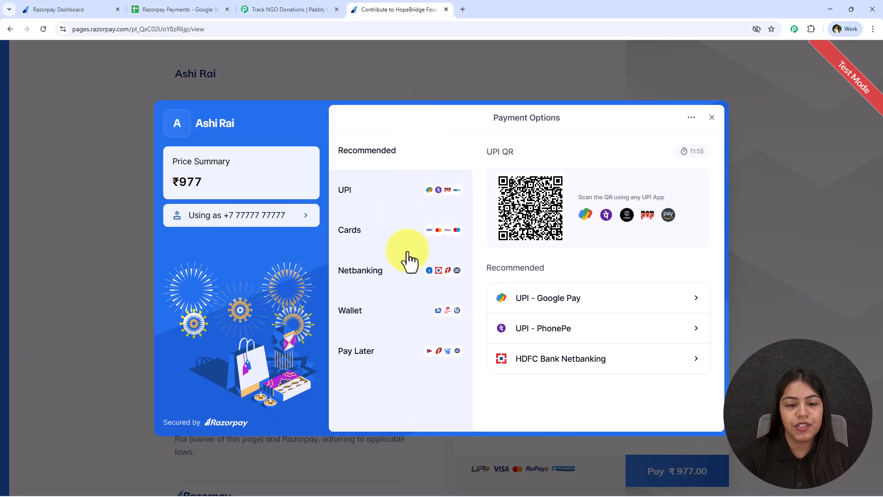
# - Complete the ₹977 donation by UPI using Razorpay's test success UPI ID
pyautogui.click(404, 205)
pyautogui.click(566, 304)
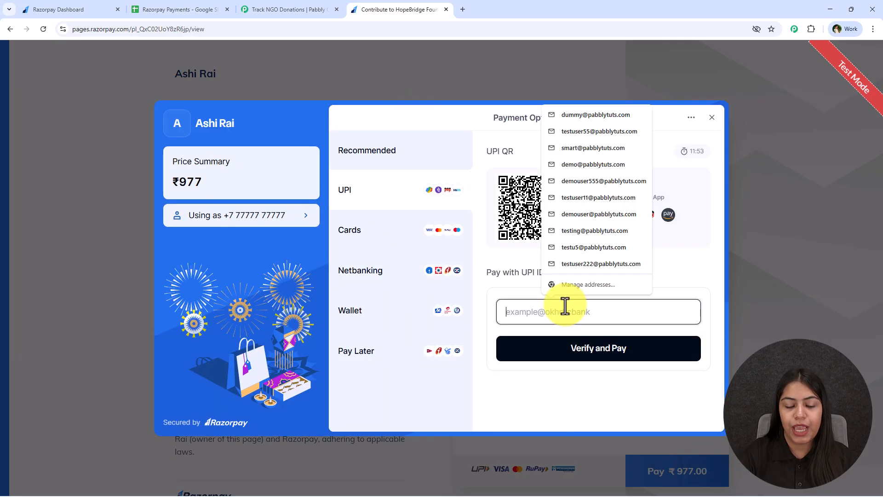
pyautogui.write('su')
pyautogui.click(569, 345)
pyautogui.click(570, 349)
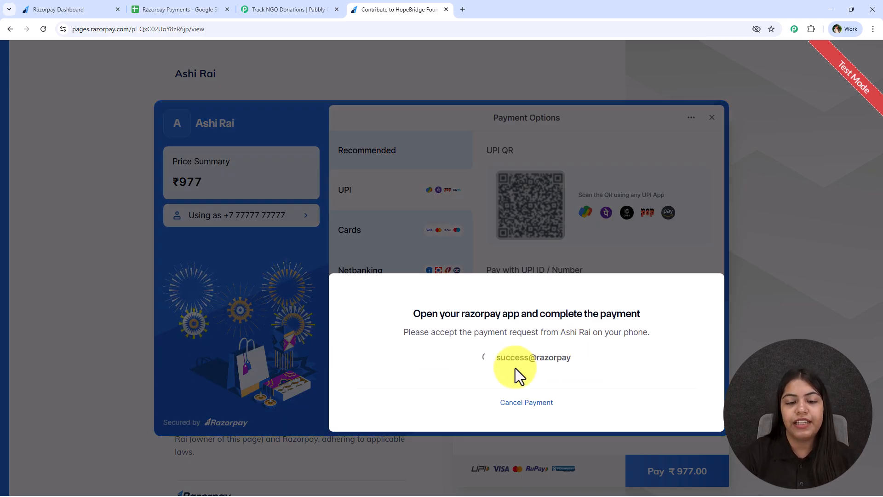
pyautogui.moveTo(389, 313); pyautogui.dragTo(645, 311)
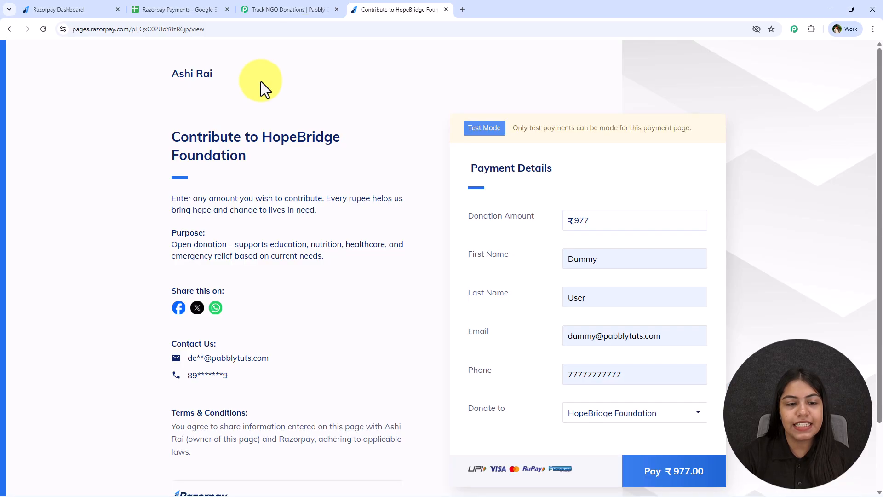
pyautogui.moveTo(570, 217); pyautogui.dragTo(616, 217)
# - Examine the newest donor row in the Razorpay Payments sheet, from order ID through payment method
pyautogui.click(144, 5)
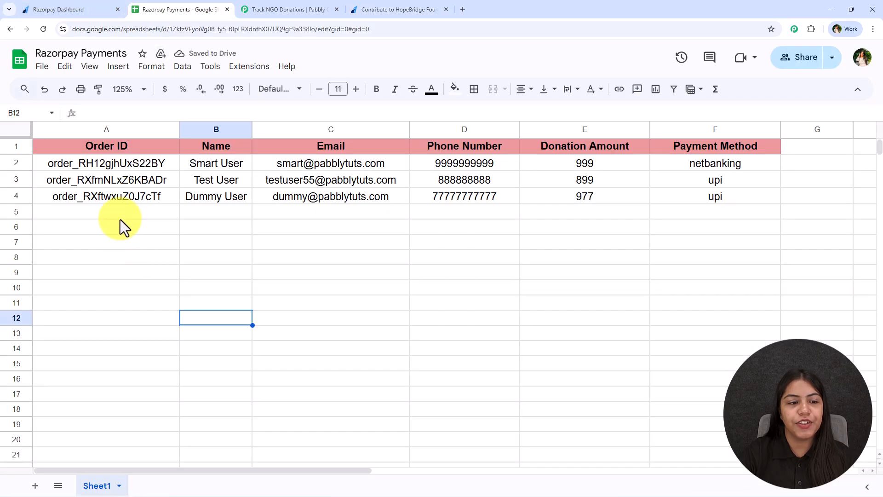
pyautogui.moveTo(123, 201); pyautogui.dragTo(718, 200)
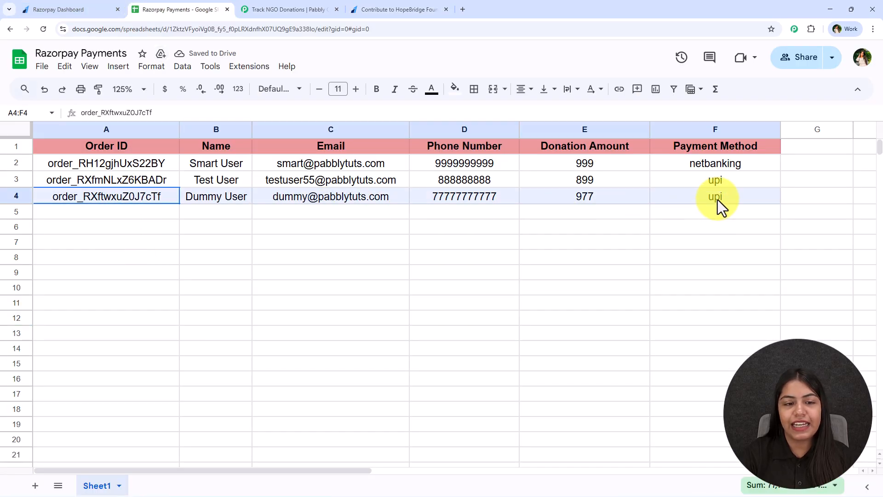
pyautogui.click(144, 201)
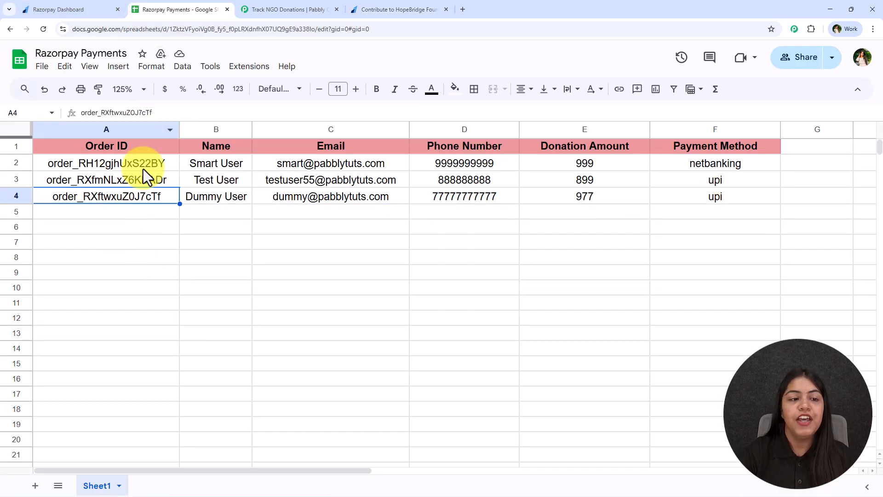
pyautogui.click(211, 199)
pyautogui.click(318, 203)
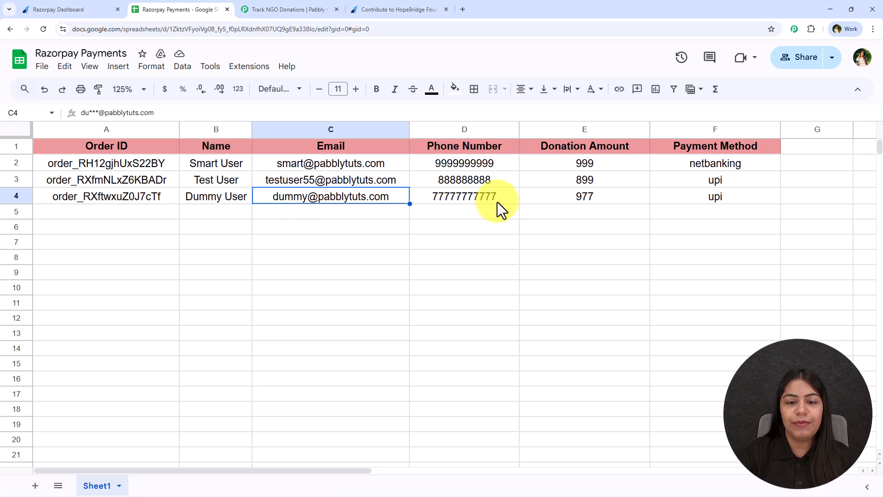
pyautogui.click(498, 203)
pyautogui.click(622, 203)
pyautogui.click(683, 203)
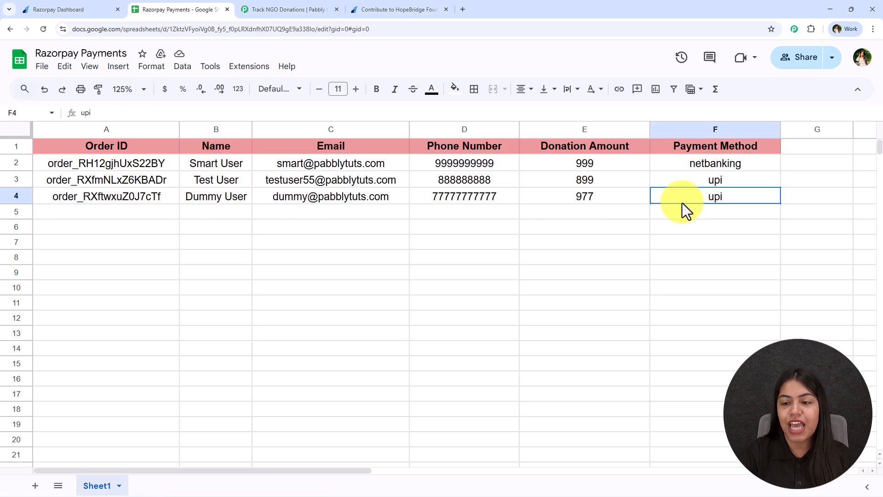
pyautogui.moveTo(680, 203); pyautogui.dragTo(118, 195)
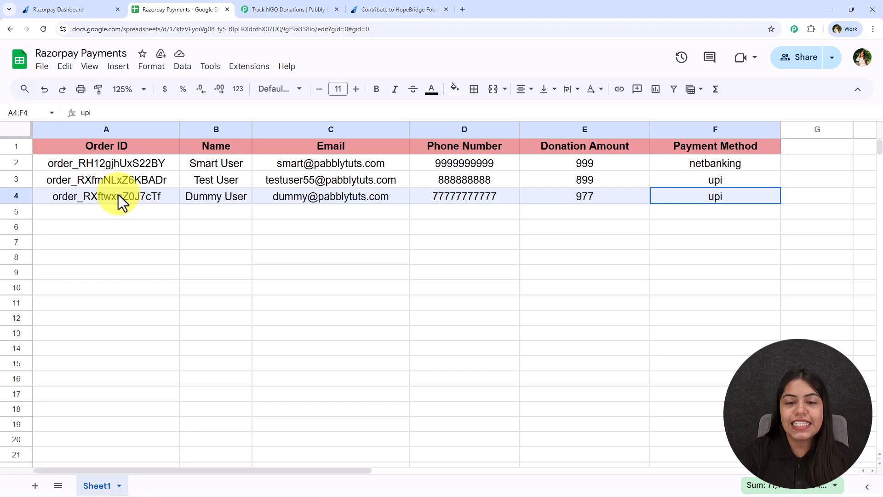
# - Compare the donation page's payment confirmation with row 4 of the Razorpay Payments sheet
pyautogui.click(361, 8)
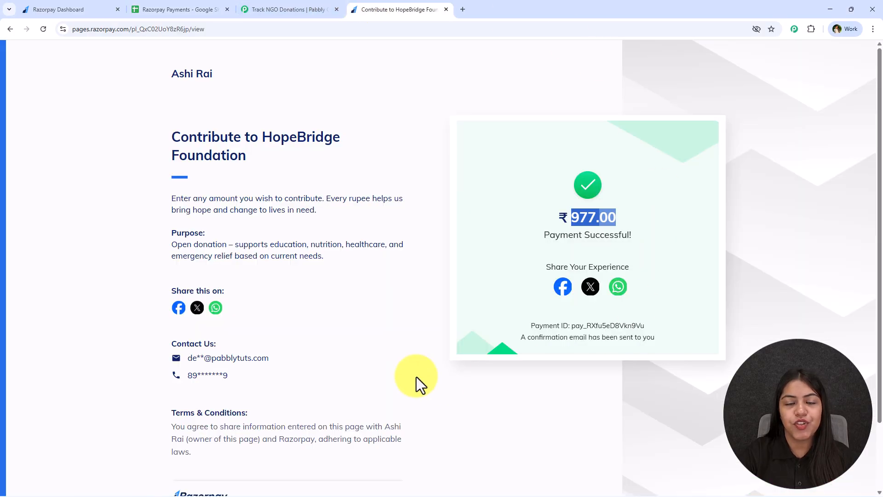
pyautogui.click(364, 326)
pyautogui.click(191, 9)
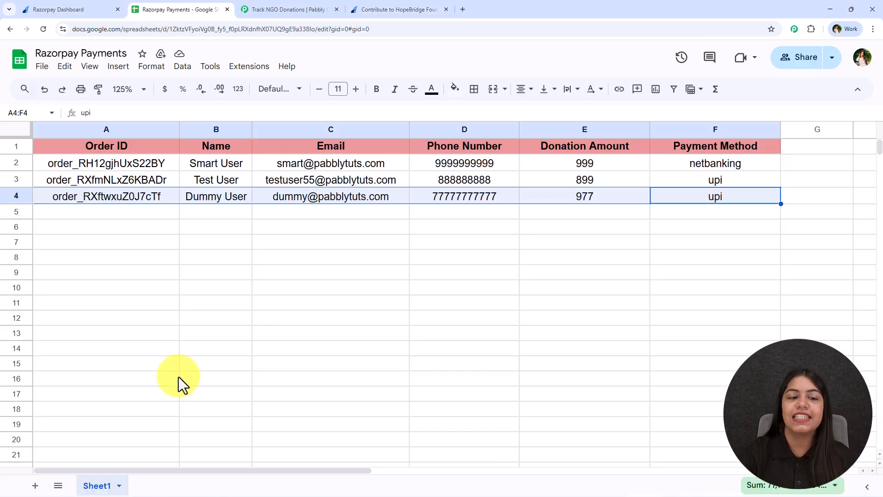
pyautogui.click(200, 376)
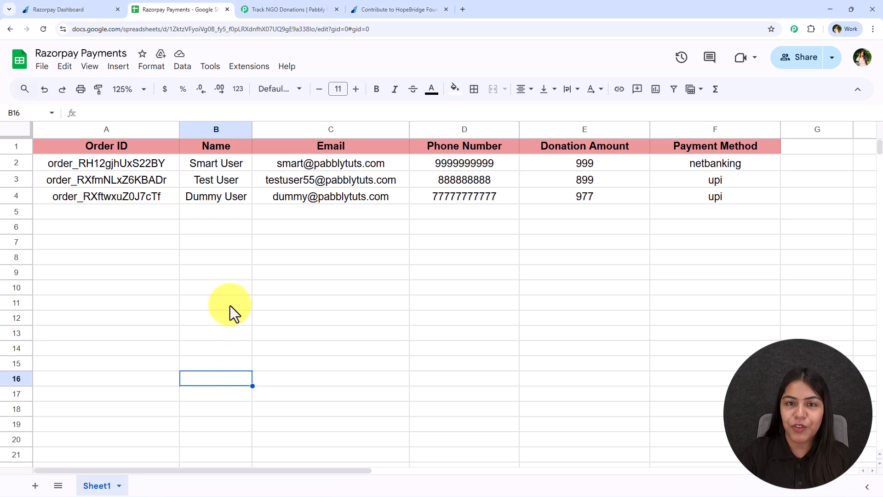
pyautogui.moveTo(111, 202); pyautogui.dragTo(735, 201)
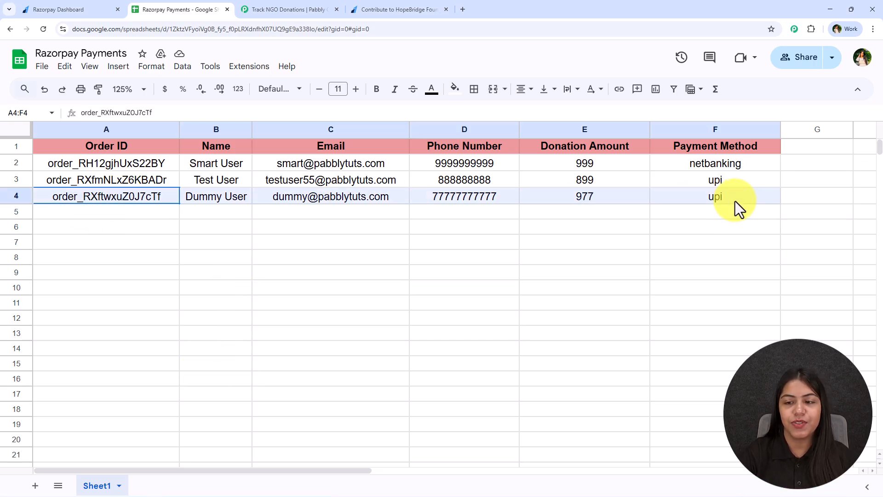
pyautogui.click(617, 256)
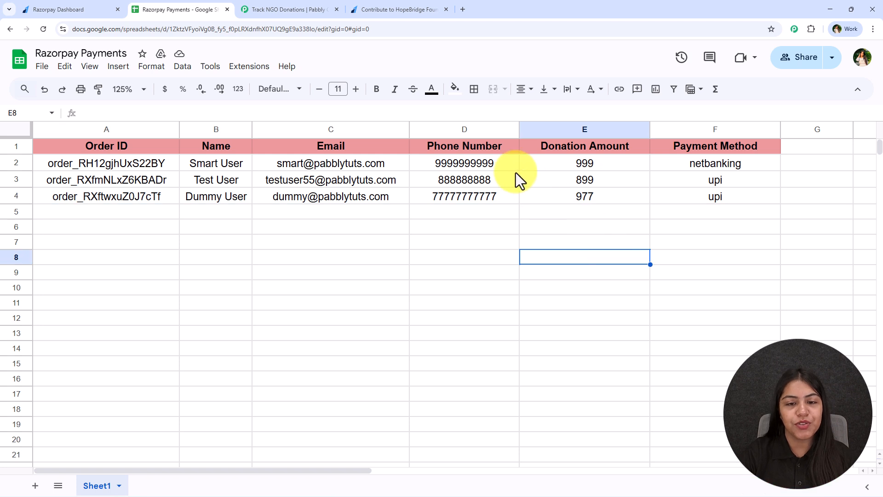
pyautogui.click(14, 196)
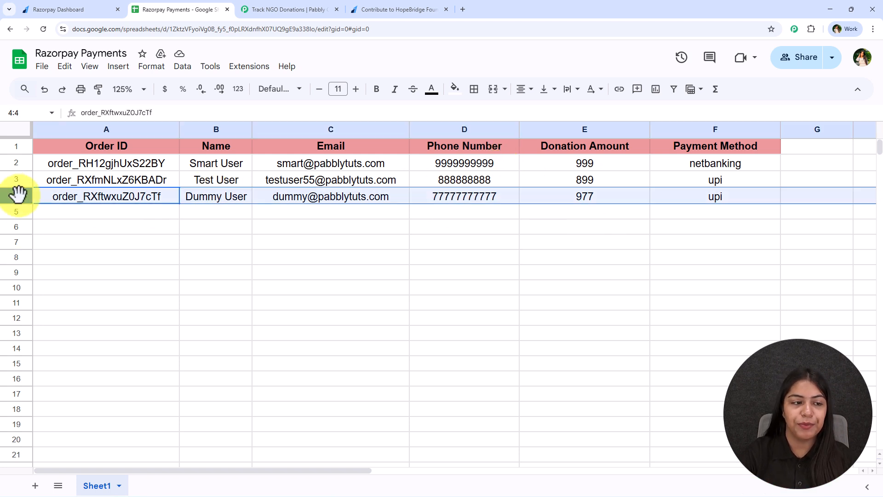
pyautogui.click(268, 287)
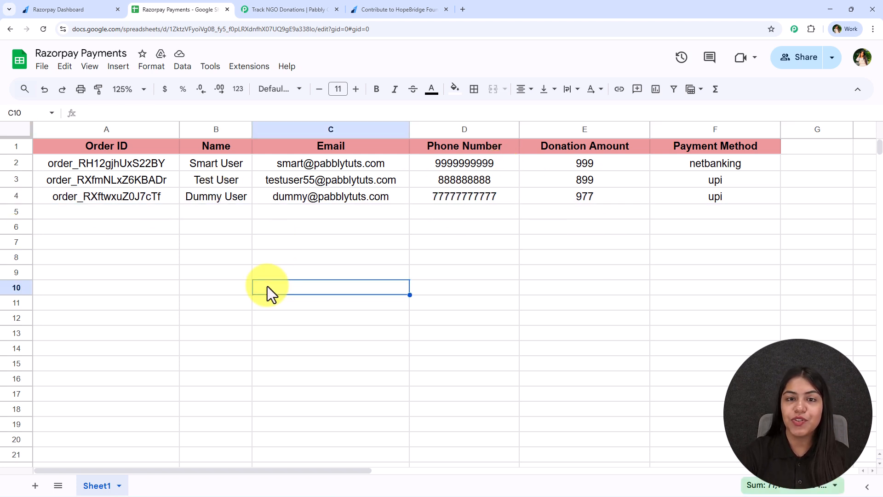
# - In Pabbly Connect, add Razorpay as the Track NGO Donations workflow's trigger with the Payment Captured event and connect it
pyautogui.moveTo(297, 5); pyautogui.dragTo(407, 9)
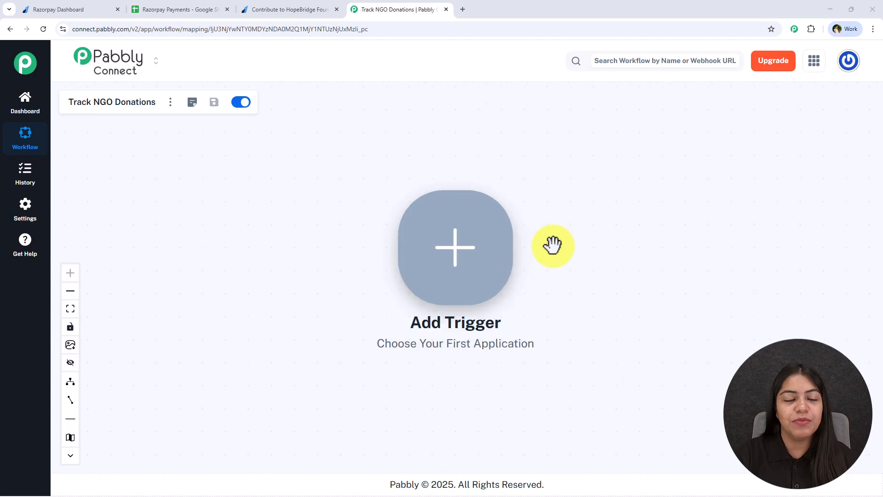
pyautogui.moveTo(553, 245); pyautogui.dragTo(562, 244)
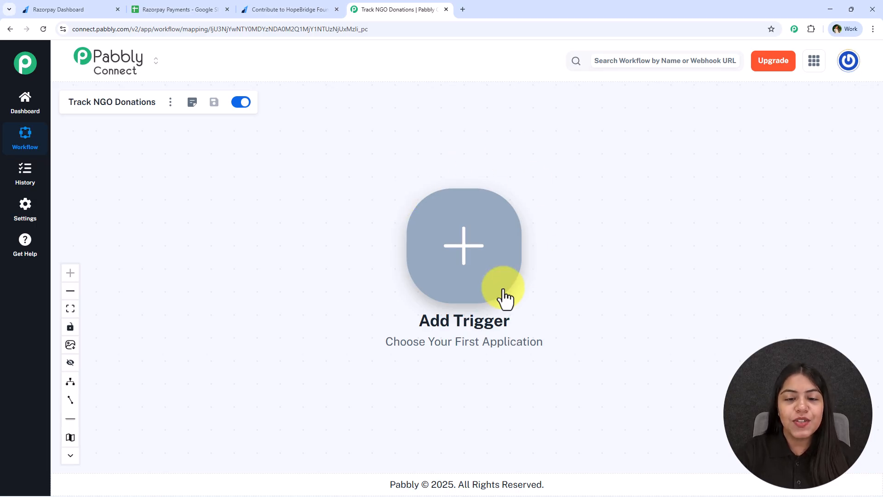
pyautogui.click(499, 268)
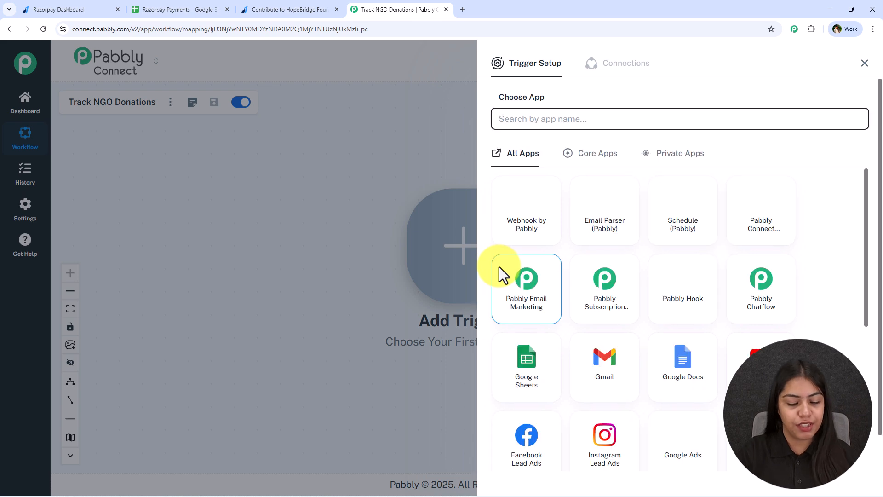
pyautogui.write('Razorpay')
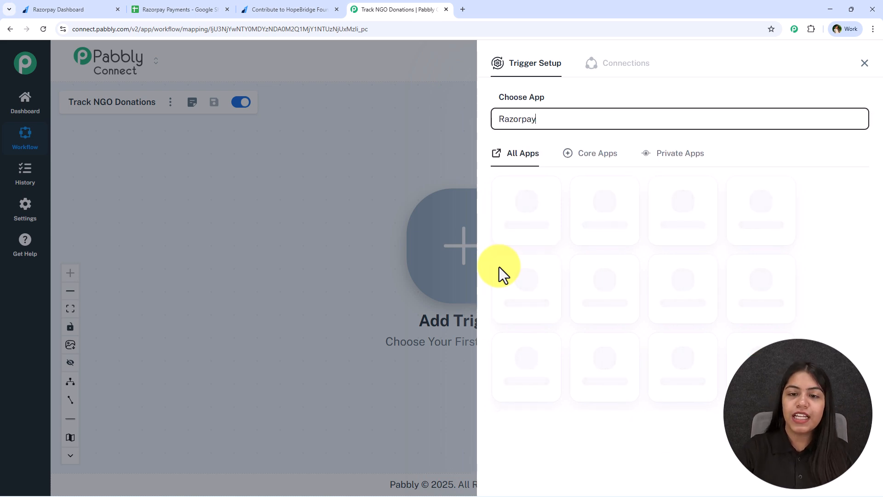
pyautogui.click(554, 173)
pyautogui.scroll(-2, 557, 304)
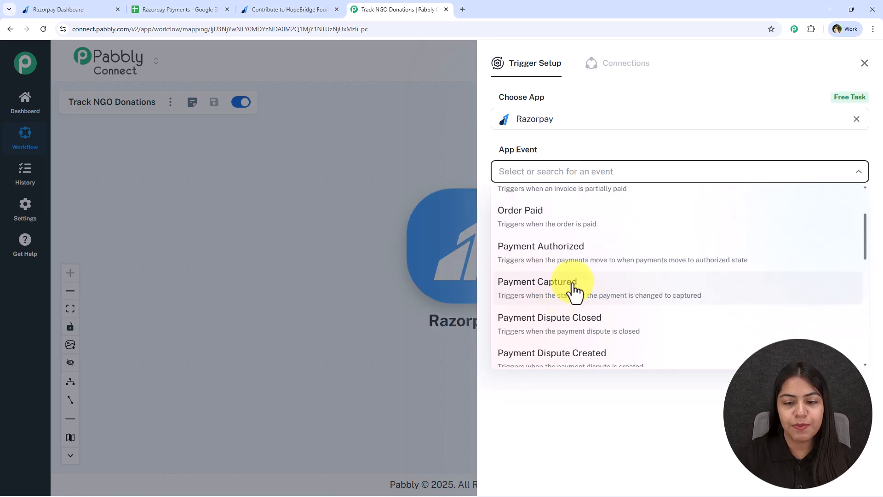
pyautogui.click(574, 291)
pyautogui.click(527, 210)
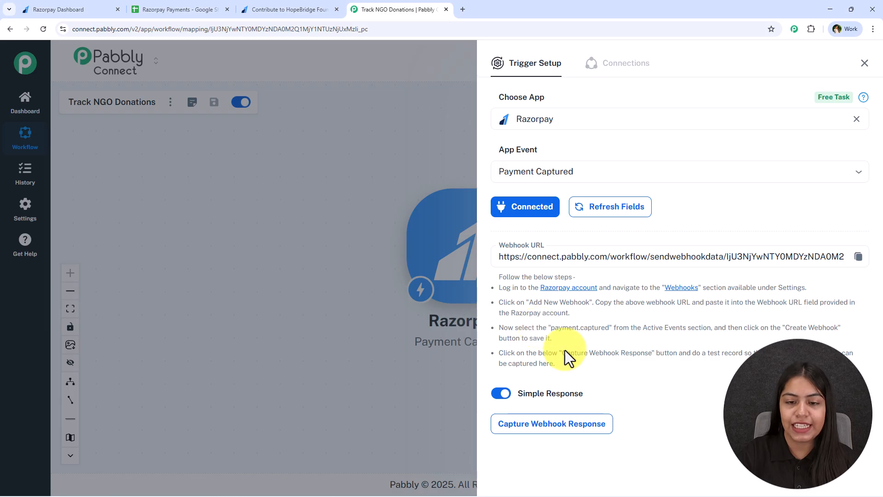
# - Copy the trigger's webhook URL and paste it as the URL of a new webhook in the Razorpay dashboard
pyautogui.click(859, 256)
pyautogui.click(112, 8)
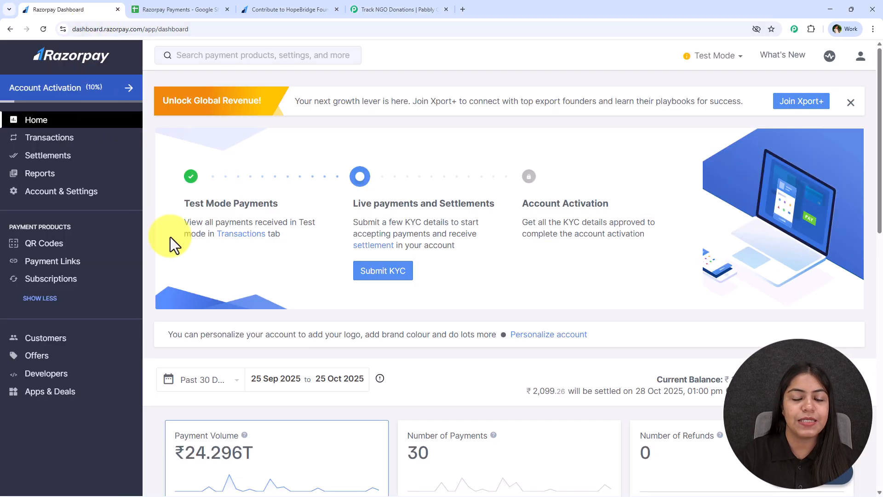
pyautogui.click(50, 381)
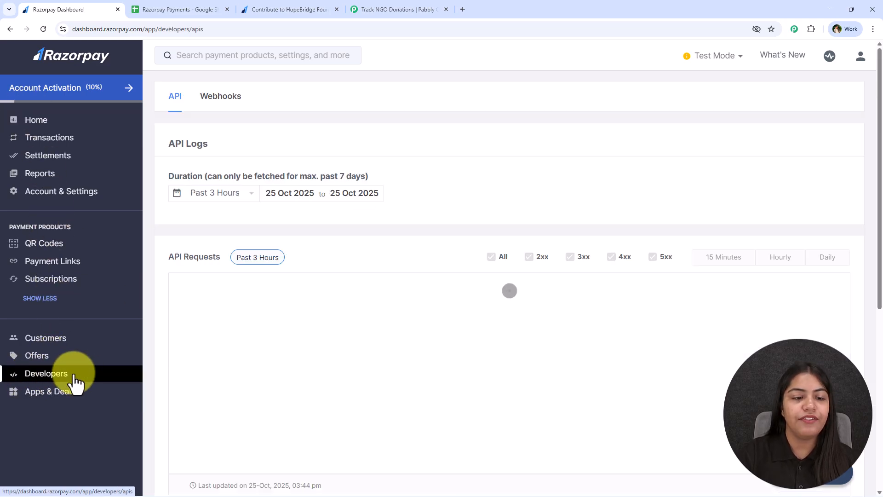
pyautogui.click(207, 102)
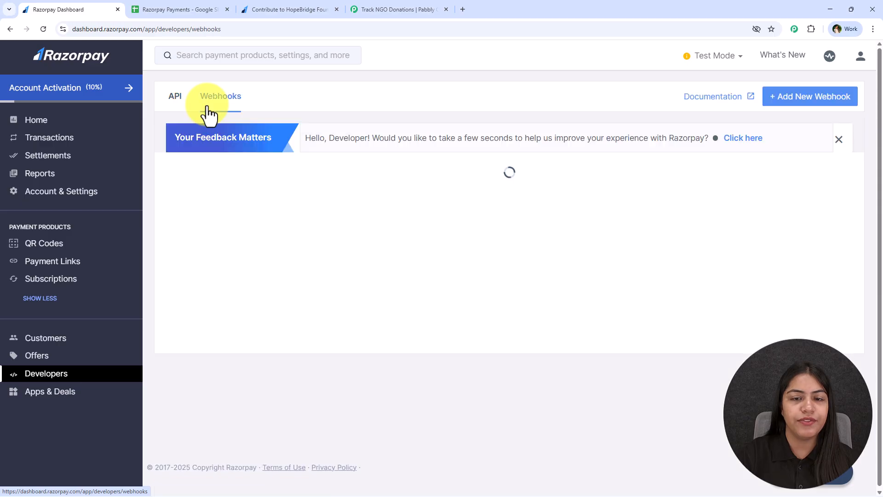
pyautogui.click(780, 96)
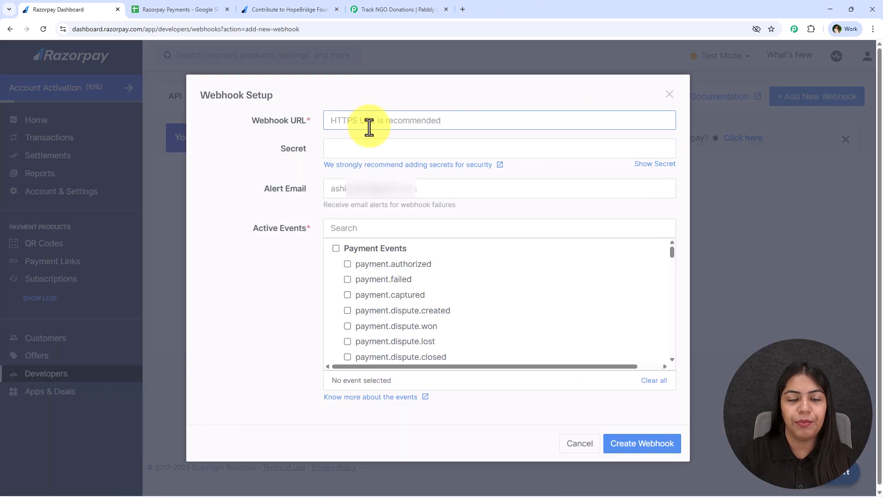
pyautogui.click(369, 128)
pyautogui.hotkey('ctrl', 'v')
# - Enable the payment.captured event for the new webhook and create the webhook, leaving the secret empty
pyautogui.click(215, 128)
pyautogui.moveTo(304, 152); pyautogui.dragTo(309, 152)
pyautogui.moveTo(264, 190); pyautogui.dragTo(321, 194)
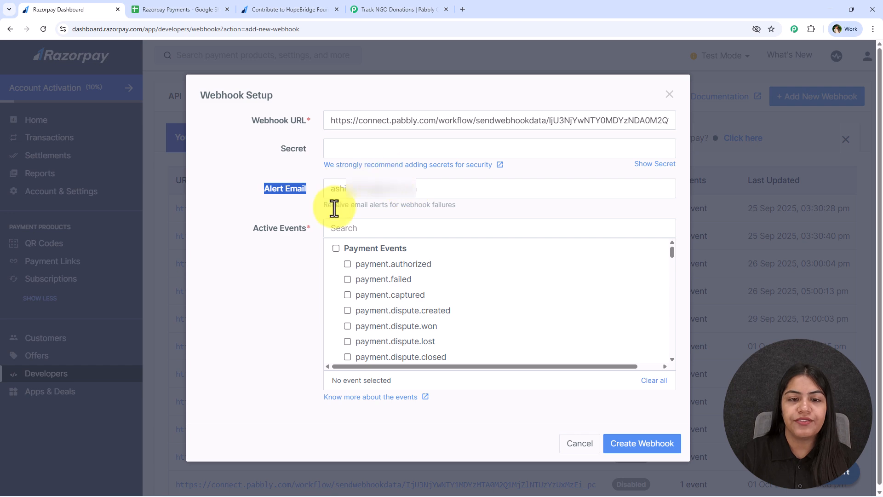
pyautogui.moveTo(252, 229); pyautogui.dragTo(304, 235)
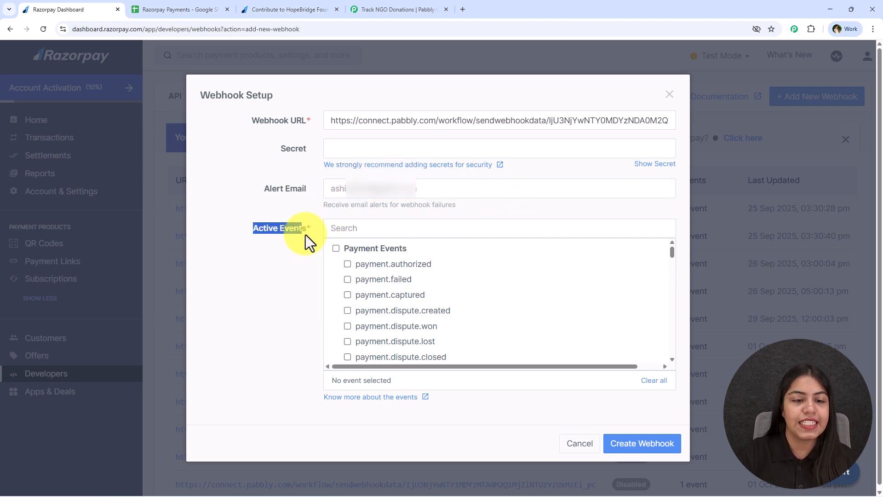
pyautogui.click(348, 297)
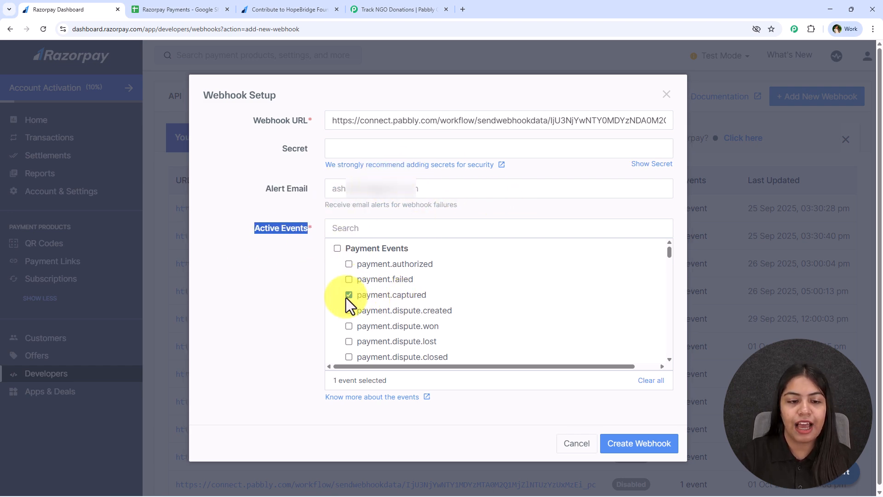
pyautogui.click(625, 442)
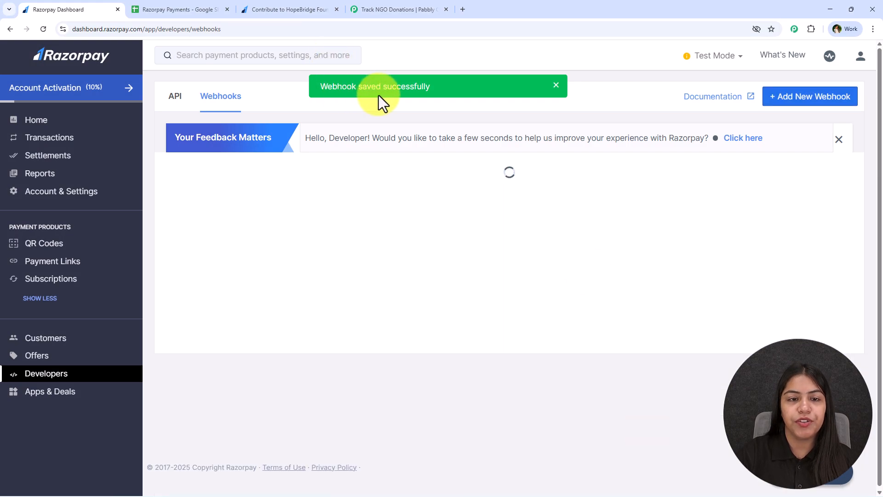
# - Locate the new webhook in the Razorpay webhooks list by searching for its copied URL
pyautogui.moveTo(320, 87); pyautogui.dragTo(452, 86)
pyautogui.scroll(-4, 419, 235)
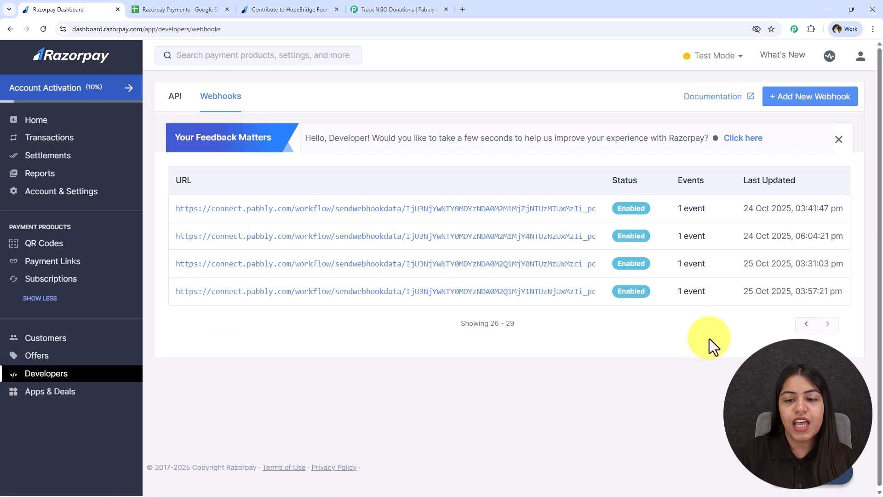
pyautogui.hotkey('ctrl', 'f')
pyautogui.hotkey('ctrl', 'v')
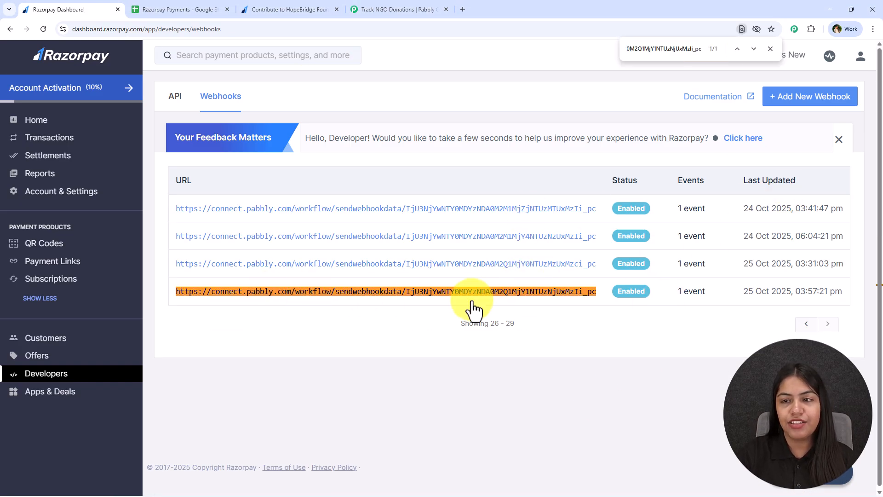
pyautogui.click(770, 49)
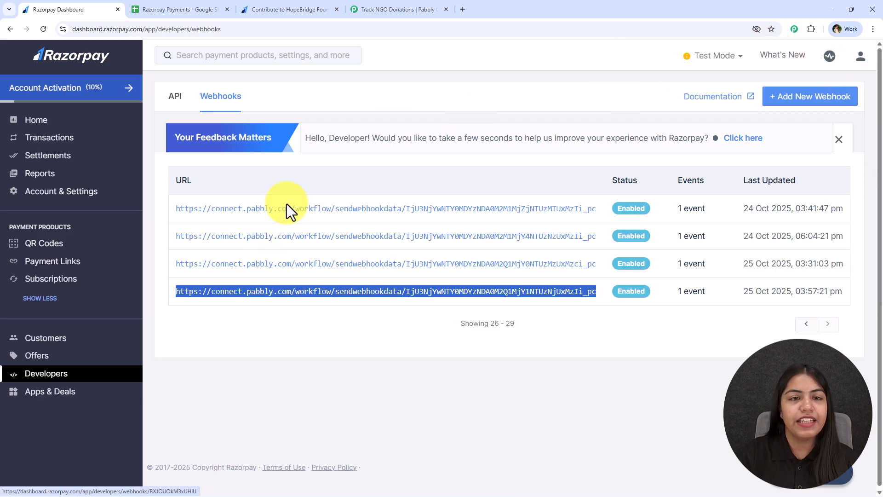
# - Return to the Razorpay trigger setup in Pabbly Connect and start capturing the webhook response
pyautogui.click(391, 9)
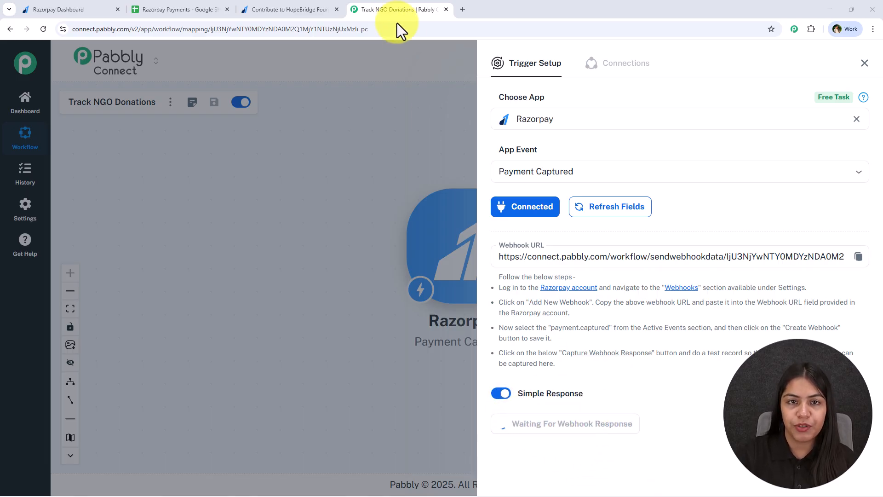
# - Switch to the Razorpay dashboard and copy the Contribute to HopeBridge Foundation payment page's link
pyautogui.click(112, 7)
pyautogui.click(36, 299)
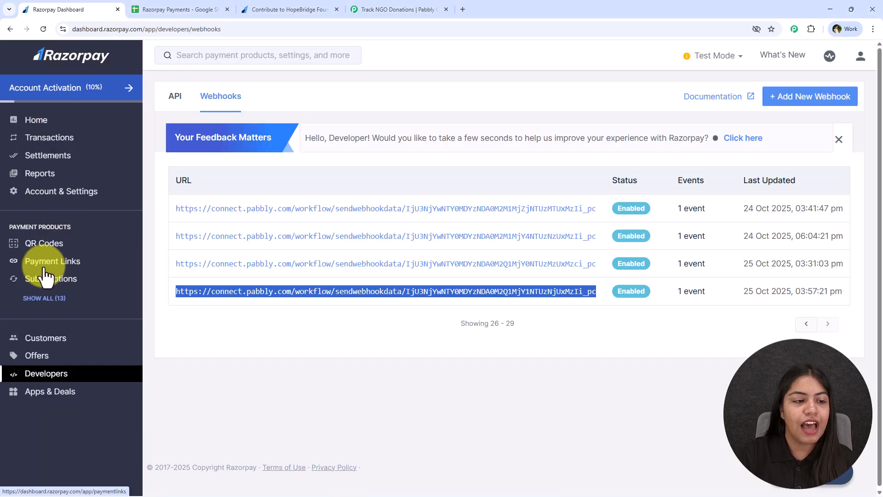
pyautogui.click(45, 298)
pyautogui.click(44, 322)
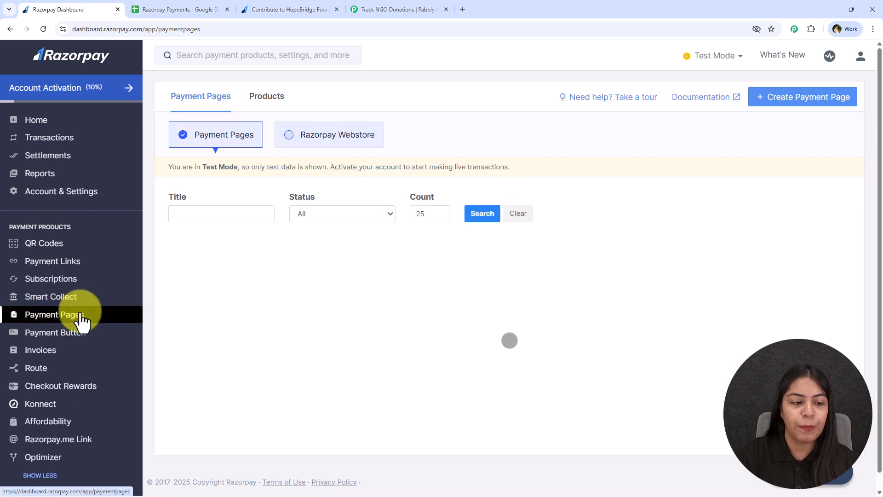
pyautogui.scroll(-6, 294, 173)
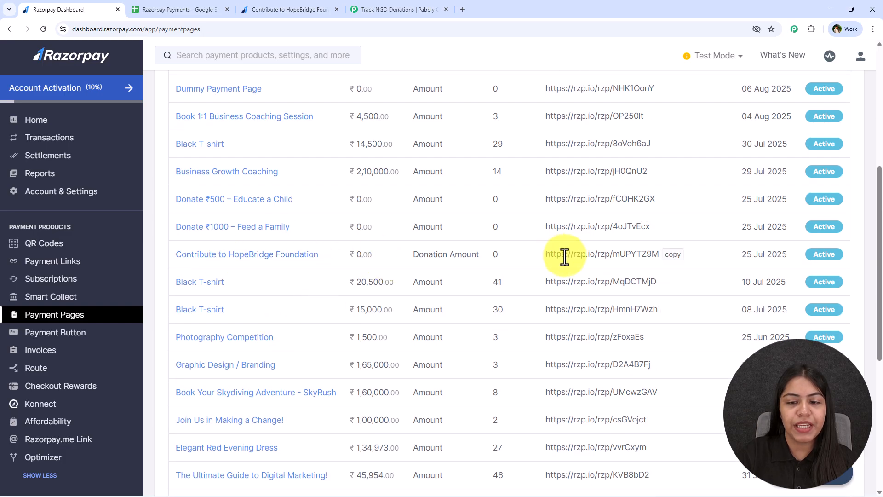
pyautogui.click(673, 254)
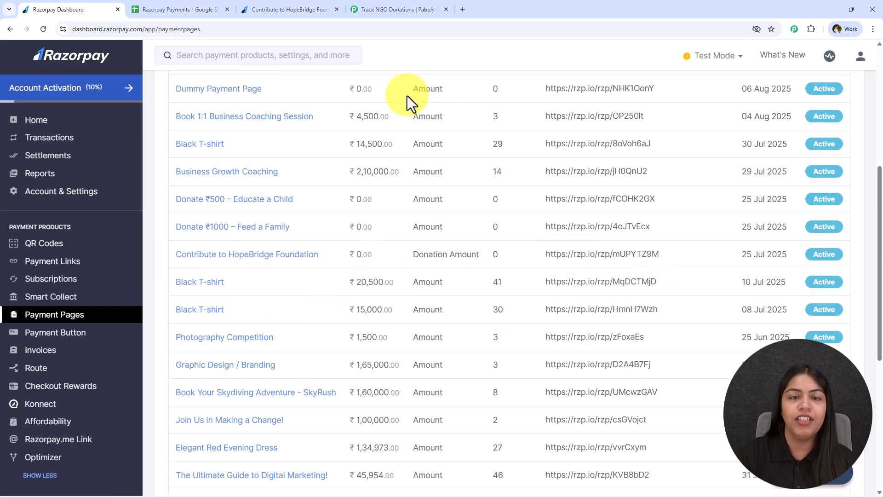
# - Open the copied donation page link in a new browser tab and close the older donation page tab
pyautogui.click(461, 9)
pyautogui.hotkey('ctrl', 'v')
pyautogui.press('Return')
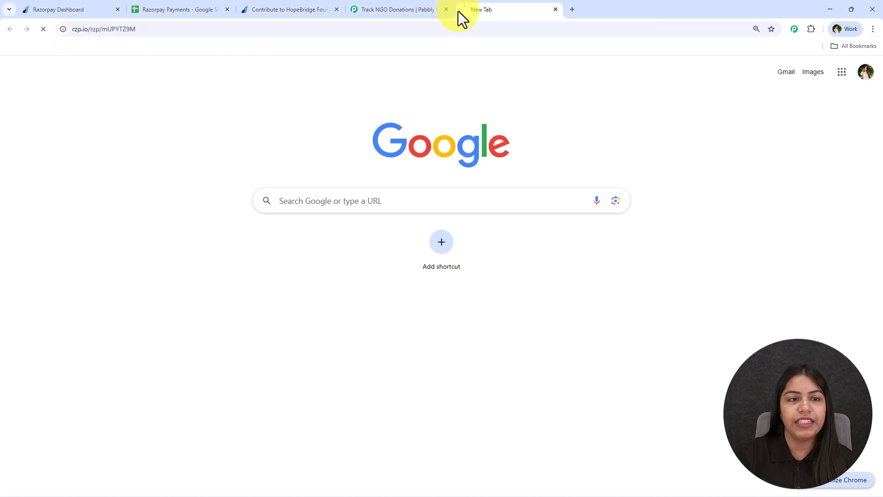
pyautogui.click(337, 10)
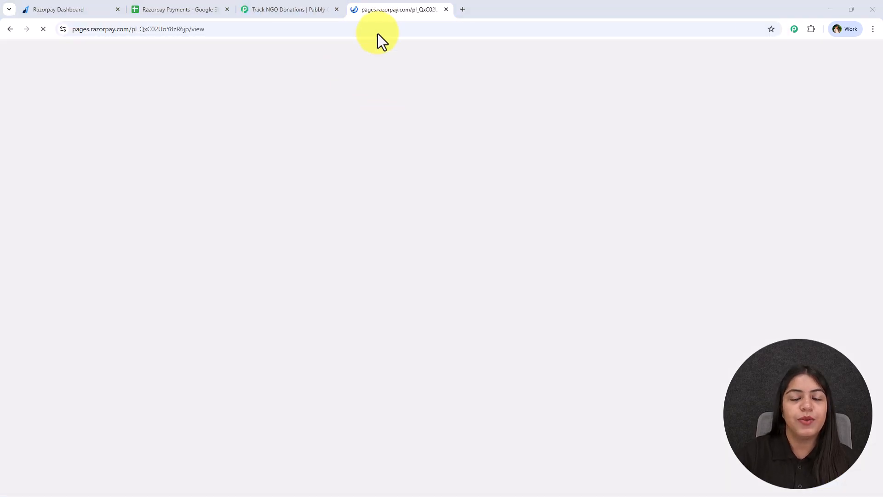
pyautogui.scroll(-3, 343, 292)
pyautogui.scroll(3, 345, 297)
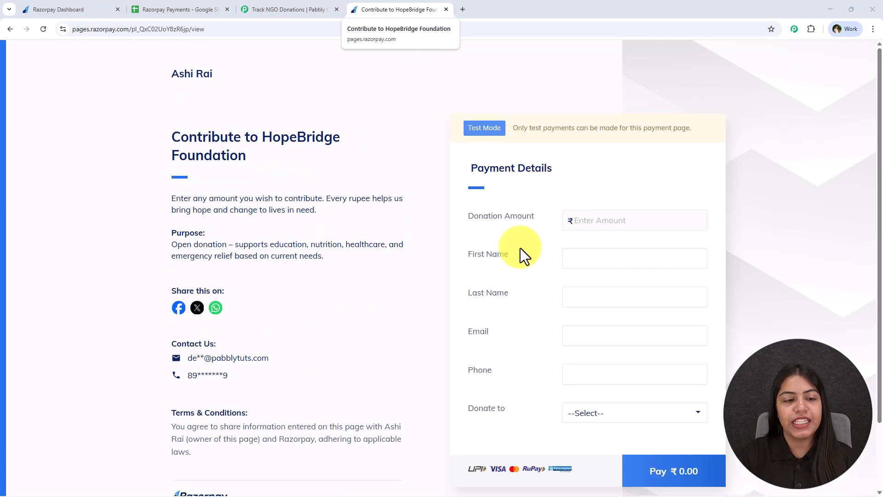
pyautogui.moveTo(156, 139); pyautogui.dragTo(345, 137)
pyautogui.click(258, 146)
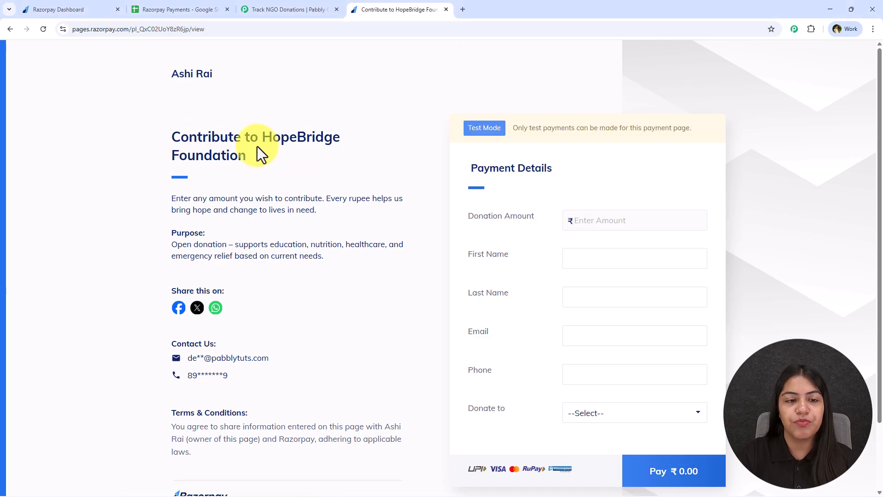
pyautogui.doubleClick(272, 141)
# - Fill in the donation form with amount 899, the saved donor details and HopeBridge Foundation as Donate to, and proceed to payment
pyautogui.click(612, 217)
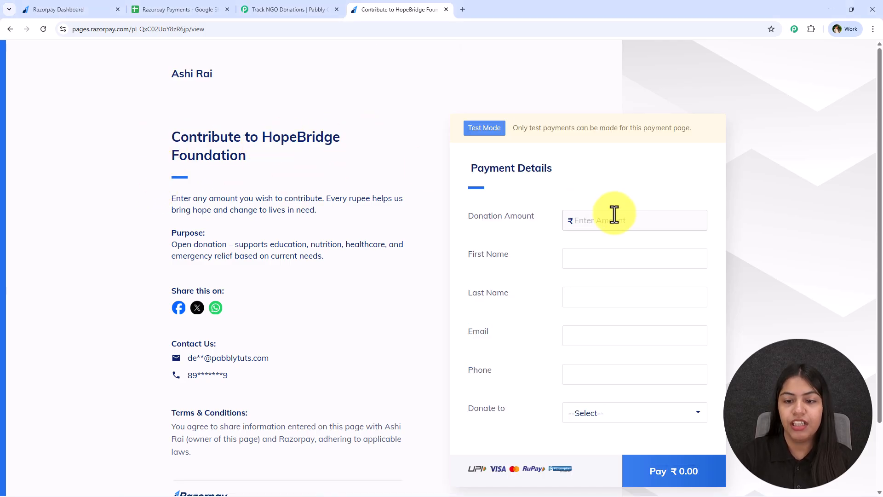
pyautogui.write('899')
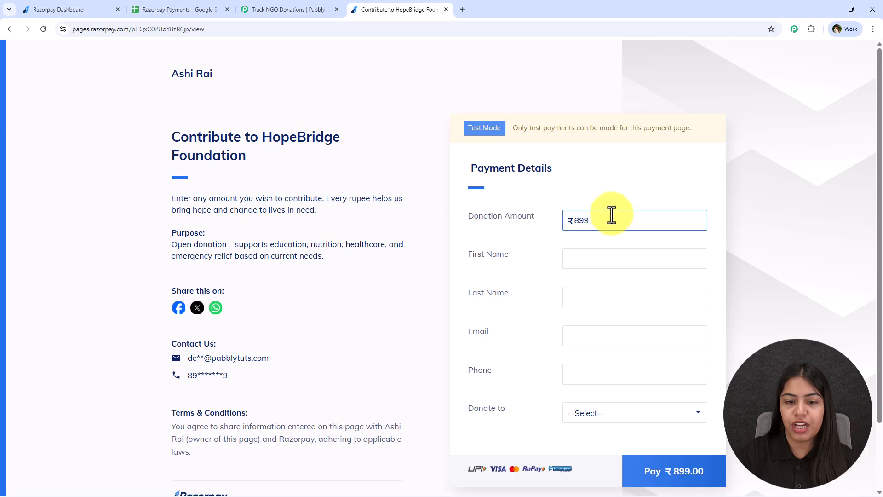
pyautogui.click(563, 265)
pyautogui.click(733, 285)
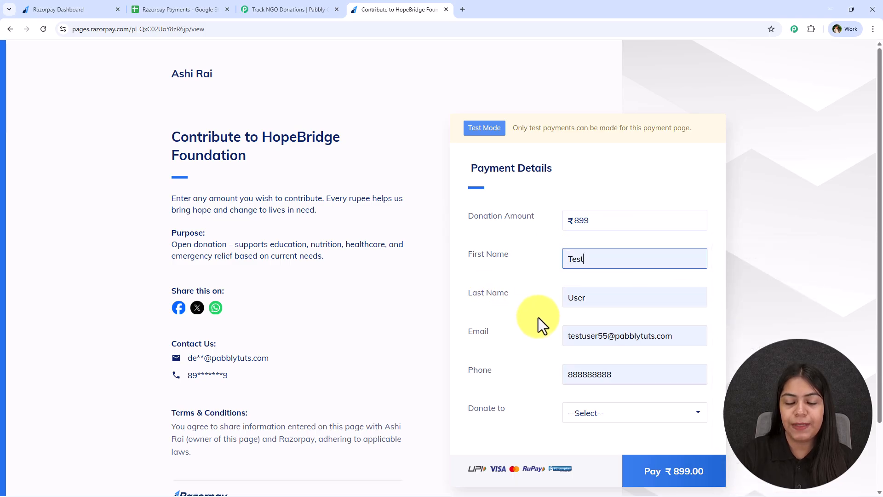
pyautogui.click(610, 413)
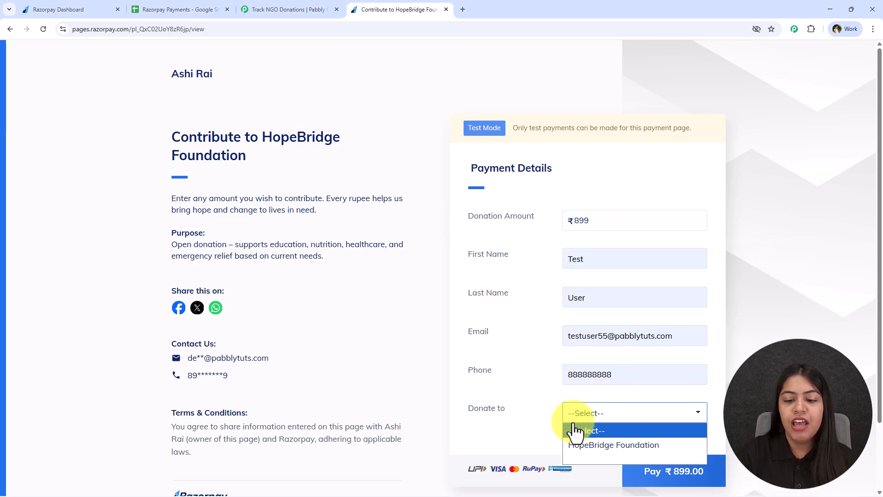
pyautogui.click(578, 445)
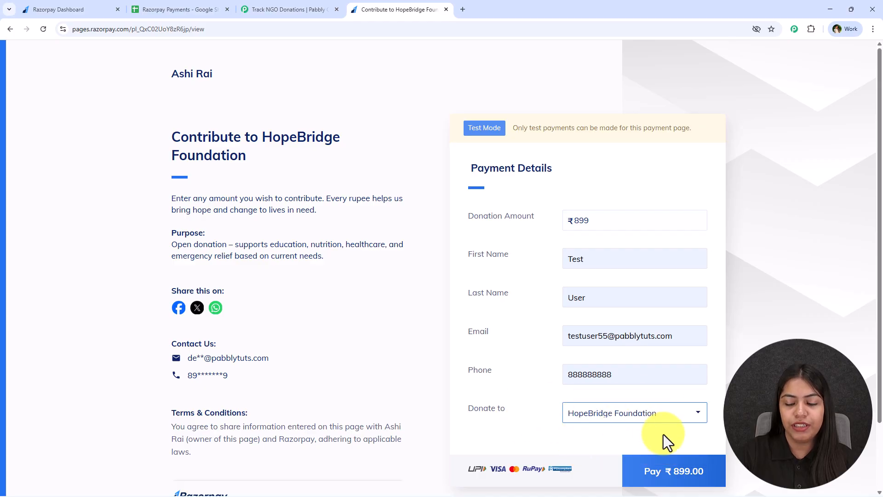
pyautogui.click(666, 471)
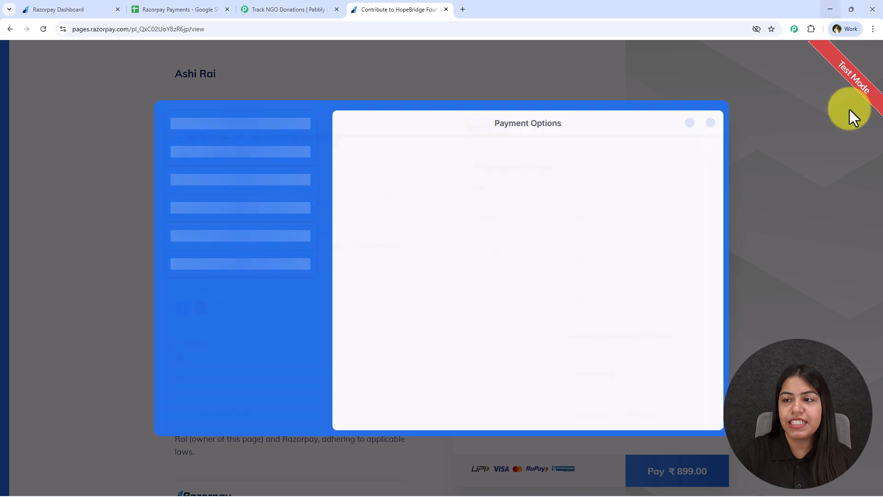
# - Enter the donor's mobile number in the checkout contact details and continue to the payment options
pyautogui.click(558, 344)
pyautogui.write('9')
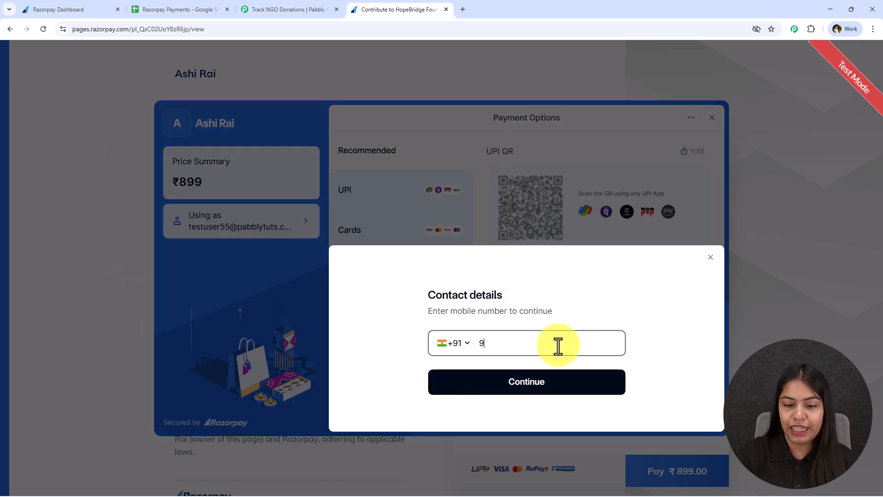
pyautogui.write('9999 99999')
pyautogui.press('Return')
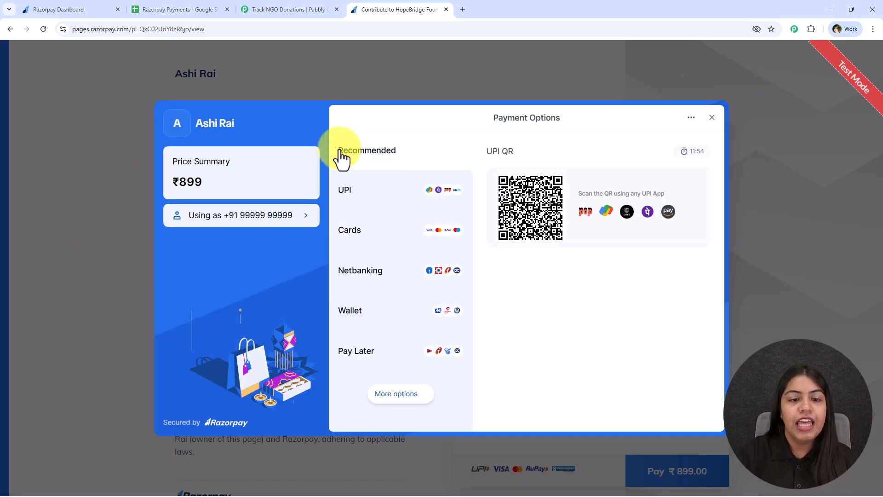
# - Pay the test donation by UPI with the UPI ID success@razorpay
pyautogui.click(393, 204)
pyautogui.click(541, 305)
pyautogui.write('success@razorpay')
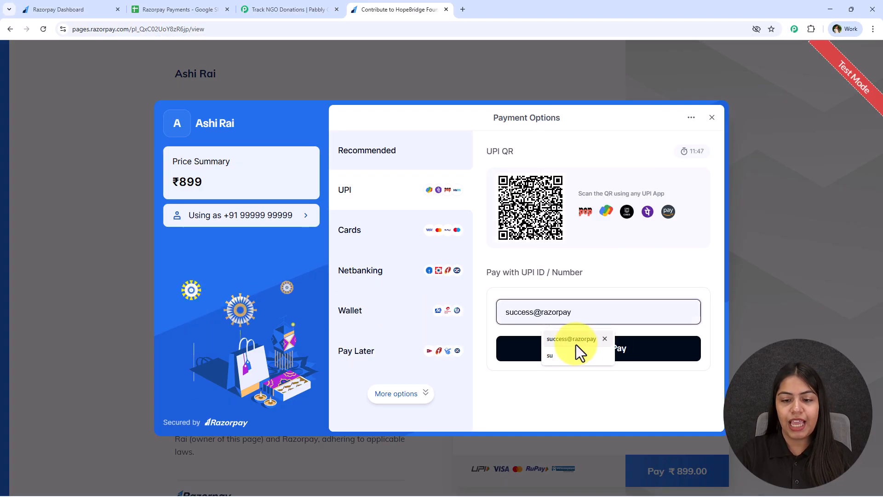
pyautogui.click(576, 344)
pyautogui.click(663, 353)
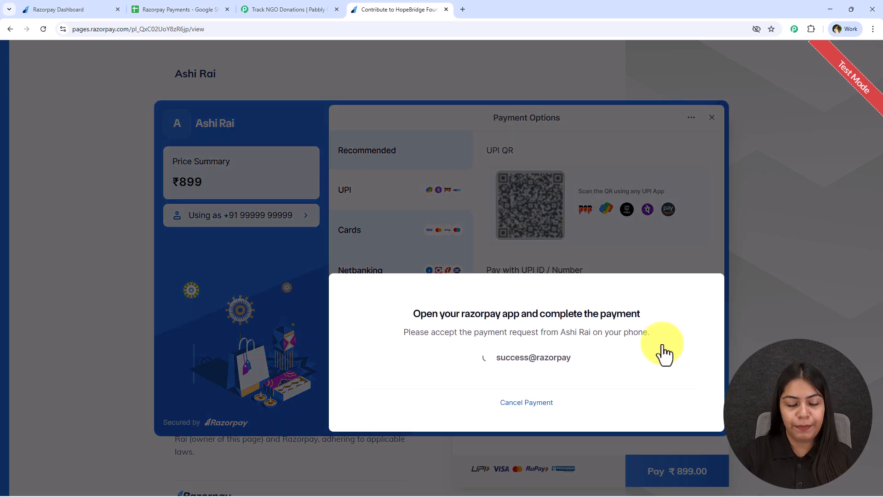
pyautogui.moveTo(415, 313); pyautogui.dragTo(642, 313)
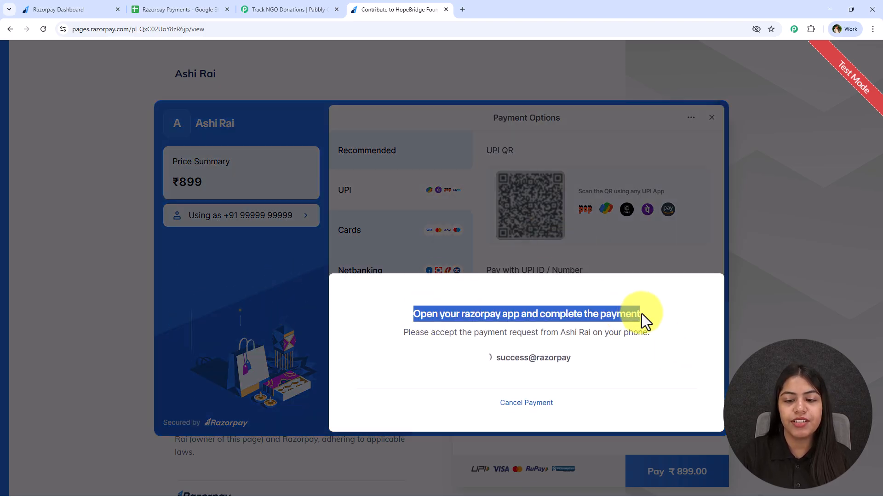
pyautogui.moveTo(384, 313); pyautogui.dragTo(661, 308)
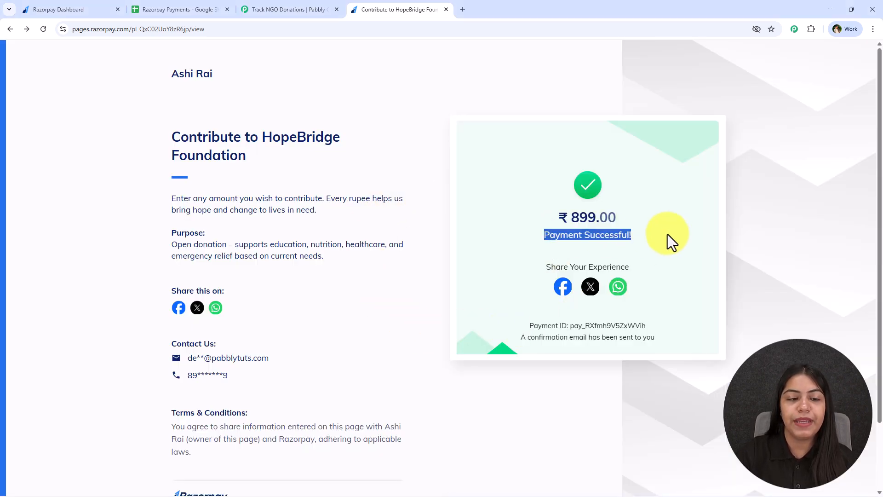
# - Return to the Pabbly Connect trigger setup and examine the captured response's donor details, order ID and payment method
pyautogui.click(246, 10)
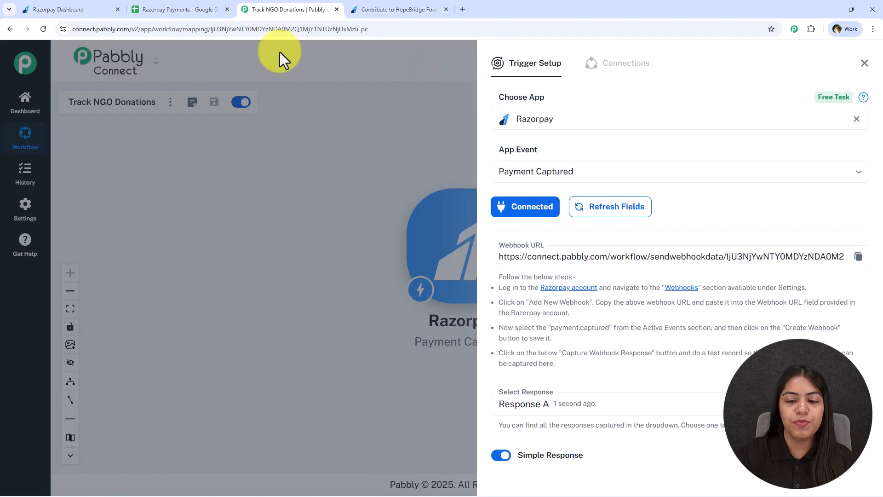
pyautogui.scroll(-5, 769, 324)
pyautogui.click(558, 175)
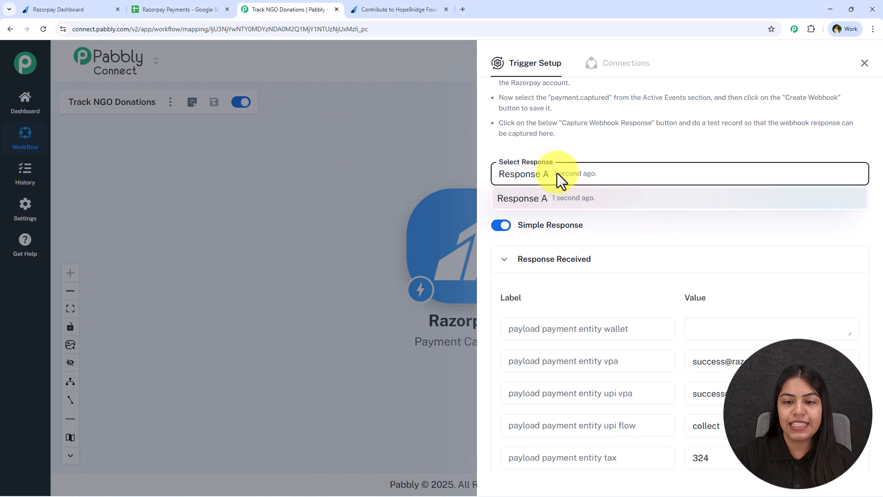
pyautogui.click(597, 181)
pyautogui.scroll(-5, 650, 345)
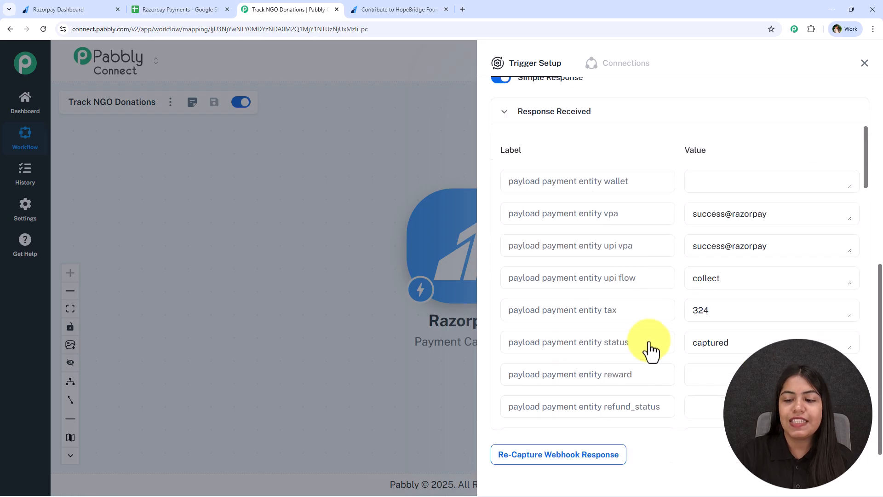
pyautogui.scroll(-4, 660, 276)
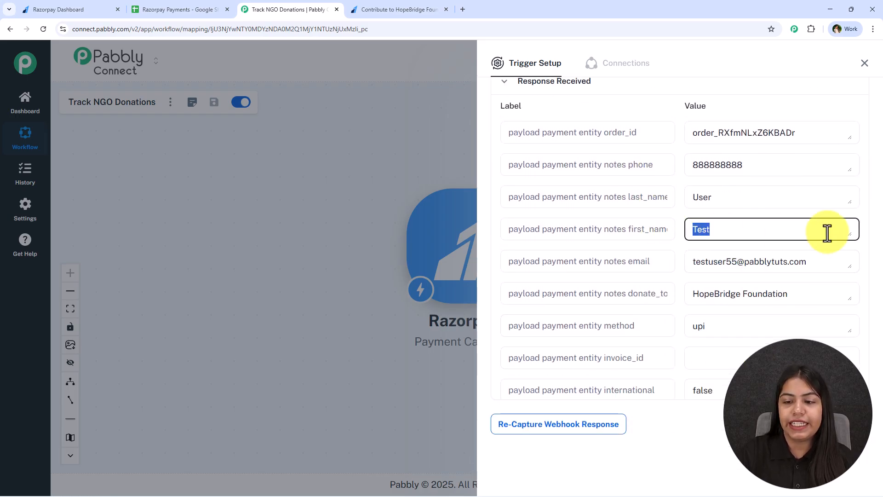
pyautogui.moveTo(829, 200); pyautogui.dragTo(637, 207)
pyautogui.moveTo(840, 158); pyautogui.dragTo(616, 157)
pyautogui.moveTo(842, 269); pyautogui.dragTo(609, 268)
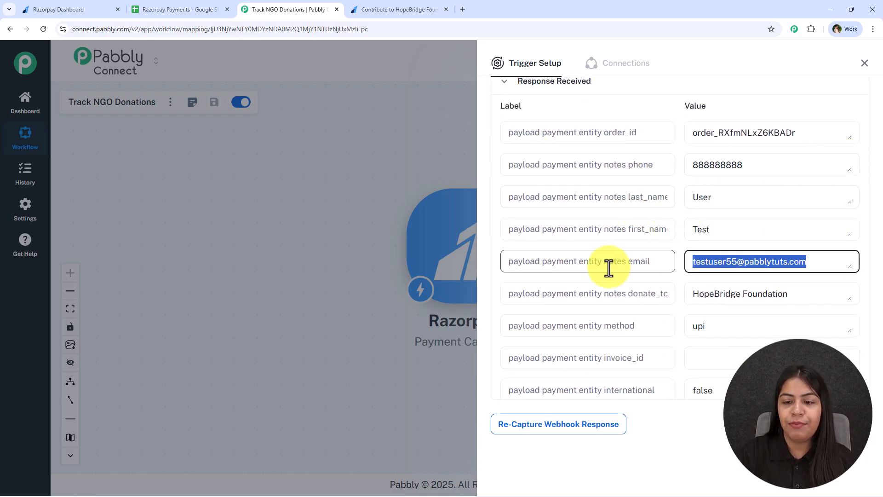
pyautogui.scroll(-1, 769, 267)
pyautogui.moveTo(682, 280); pyautogui.dragTo(741, 284)
pyautogui.scroll(-2, 741, 309)
pyautogui.scroll(6, 741, 315)
pyautogui.scroll(-5, 740, 301)
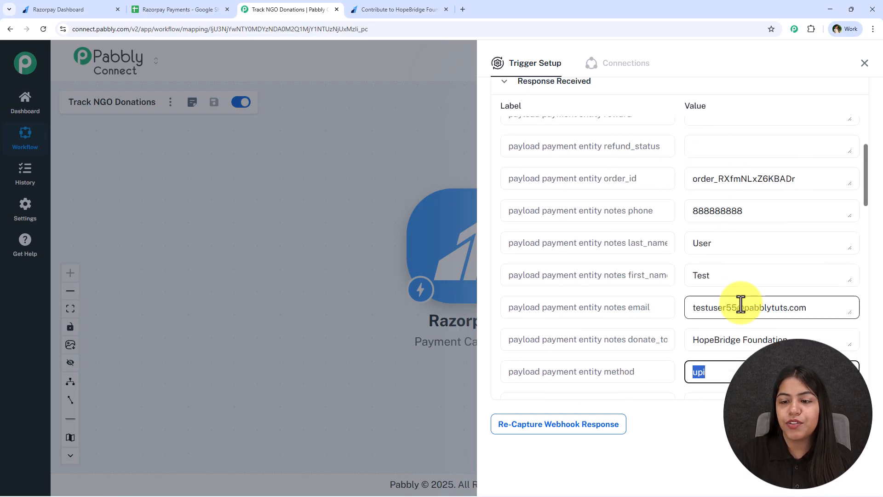
# - Compare the payment entity amount in the captured response with the amount on the donation page
pyautogui.scroll(-10, 741, 303)
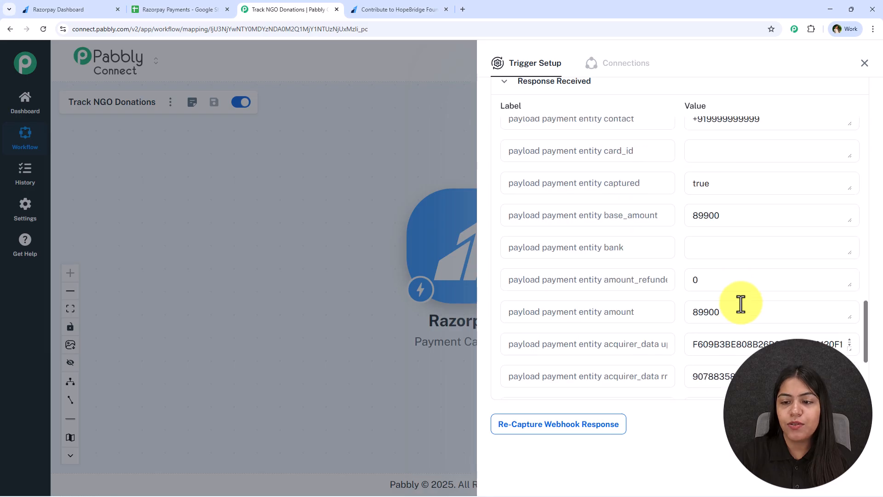
pyautogui.scroll(-5, 741, 304)
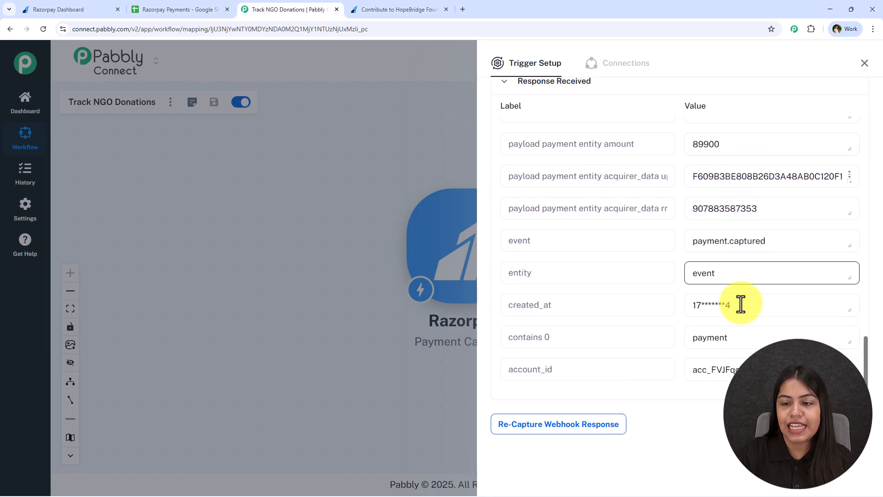
pyautogui.scroll(4, 586, 278)
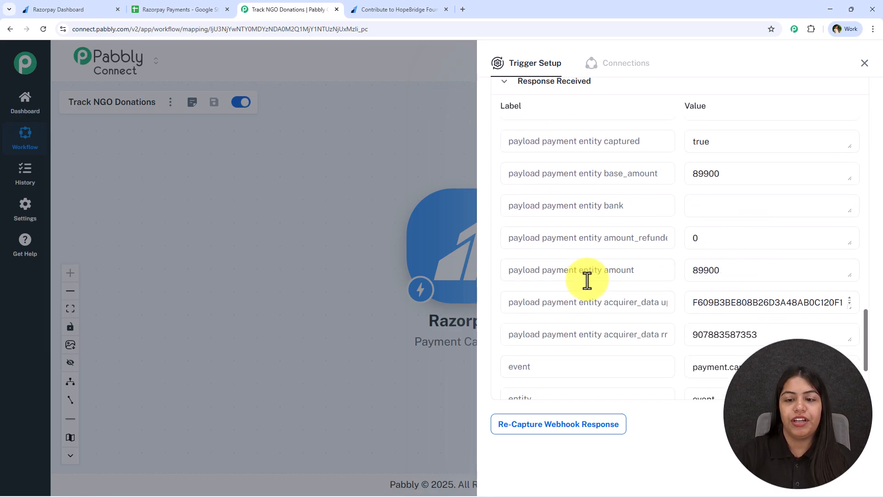
pyautogui.moveTo(749, 279); pyautogui.dragTo(673, 278)
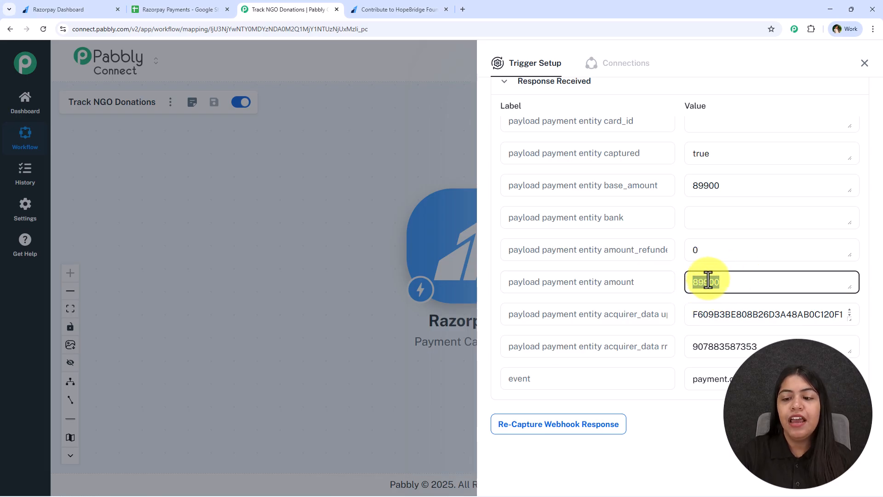
pyautogui.click(395, 10)
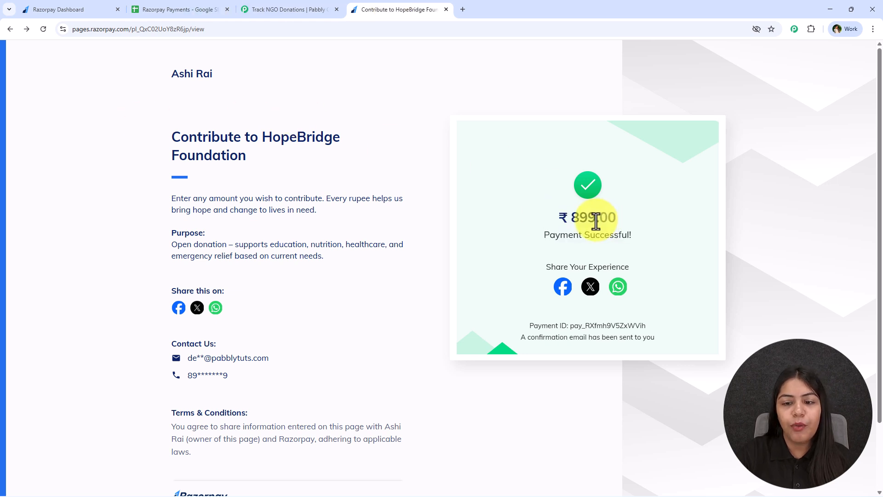
pyautogui.moveTo(656, 215); pyautogui.dragTo(563, 208)
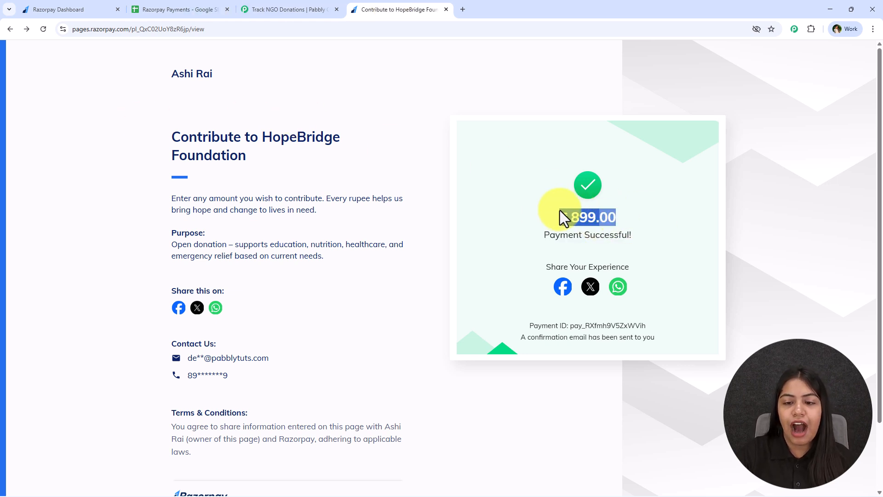
pyautogui.click(241, 9)
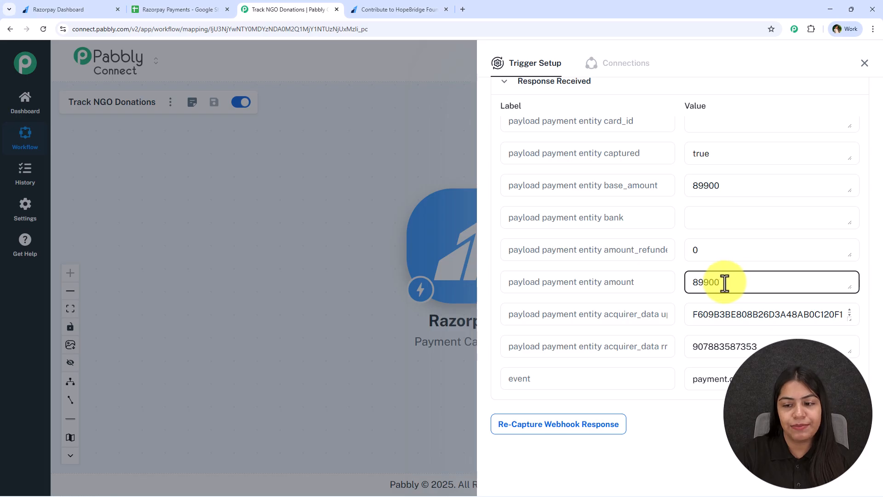
# - Close the Razorpay trigger setup and switch to the Razorpay Payments spreadsheet in Google Sheets
pyautogui.click(865, 63)
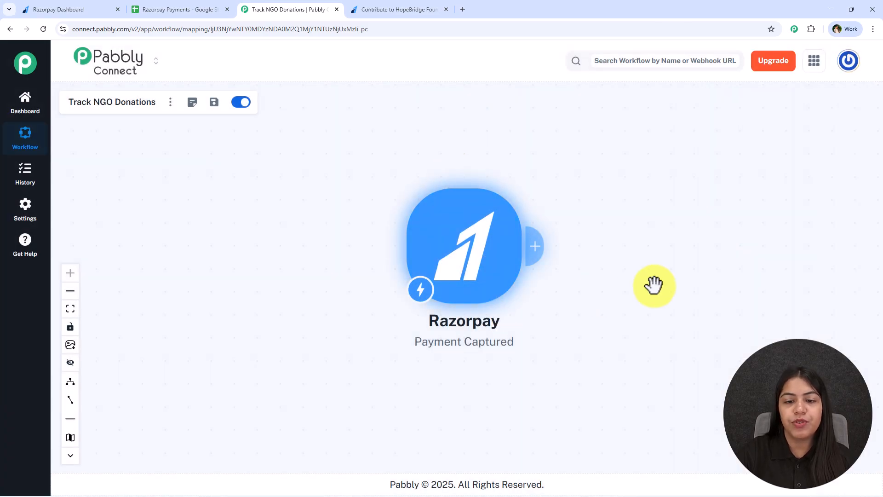
pyautogui.click(177, 9)
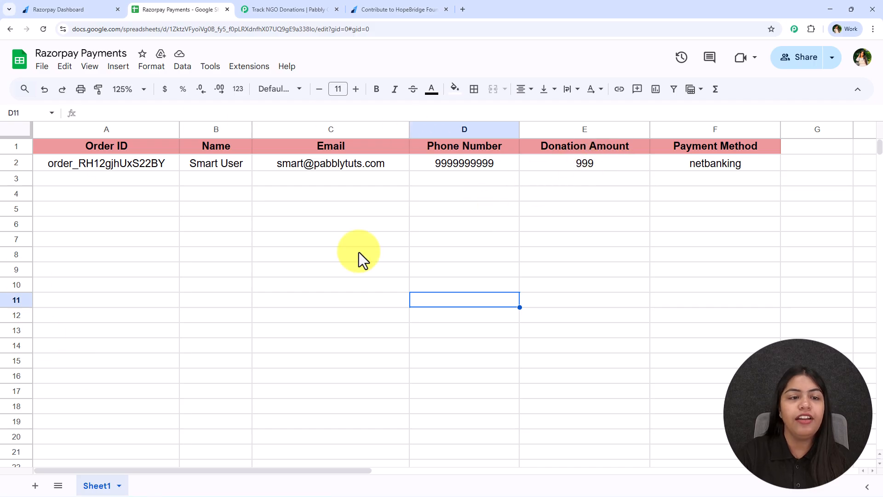
# - Return to the Pabbly Connect workflow and connect a Number Formatter action with the Perform Math Operation event after the Razorpay trigger
pyautogui.click(400, 2)
pyautogui.click(281, 2)
pyautogui.moveTo(316, 252)
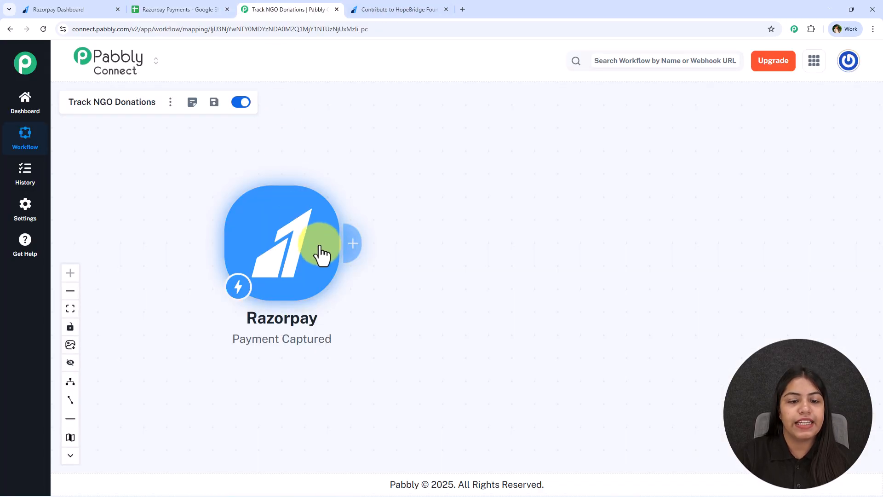
pyautogui.click(353, 243)
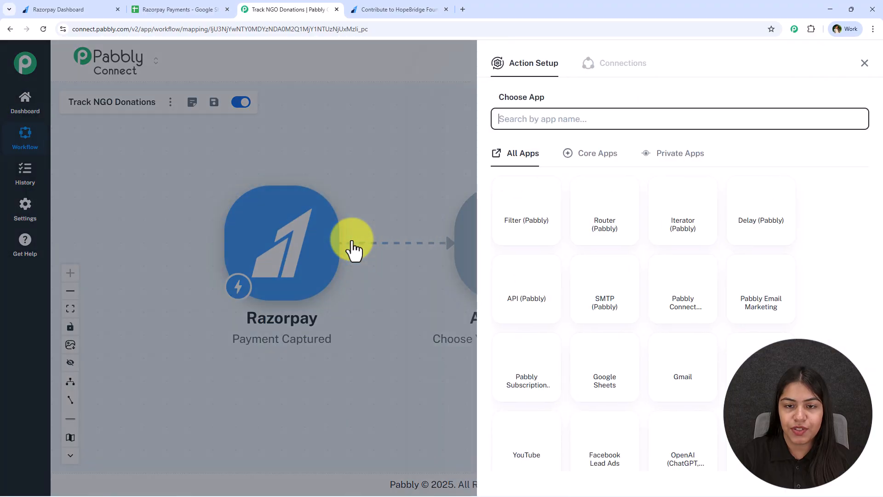
pyautogui.write('num')
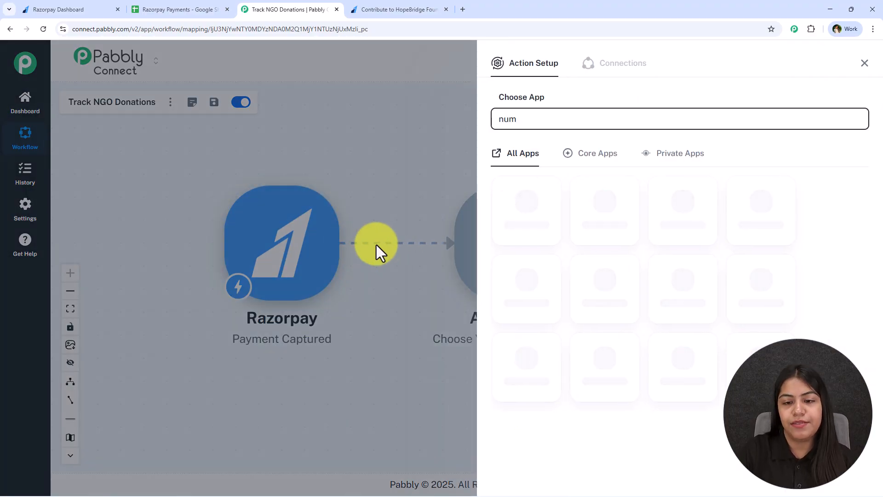
pyautogui.click(601, 233)
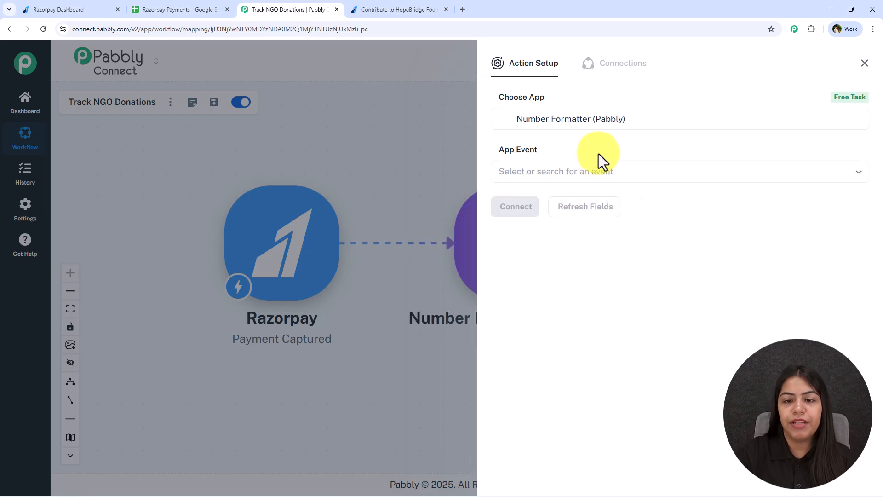
pyautogui.click(570, 171)
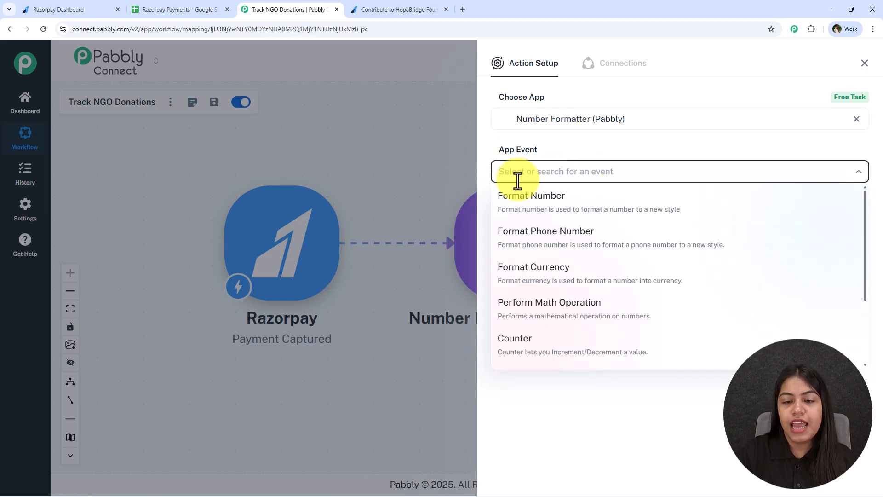
pyautogui.scroll(-1, 642, 271)
pyautogui.click(634, 281)
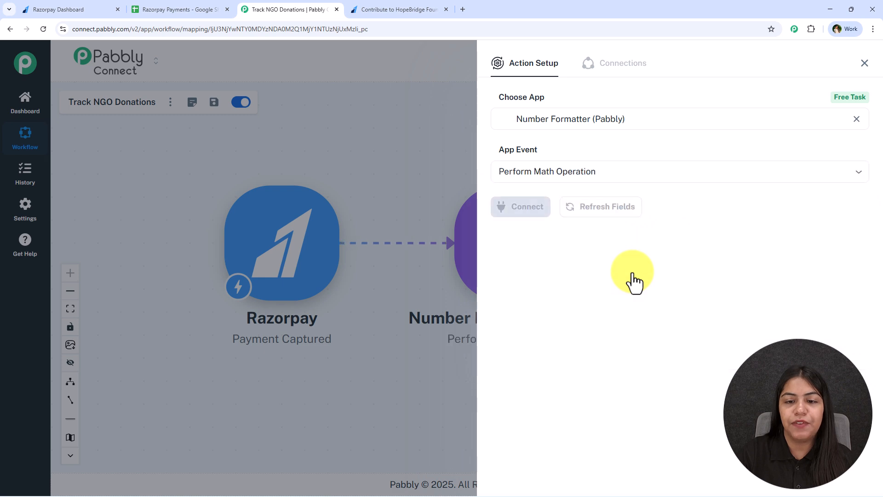
pyautogui.click(536, 208)
# - Map the Razorpay payload payment entity amount into the math operation's Numbers field
pyautogui.click(544, 258)
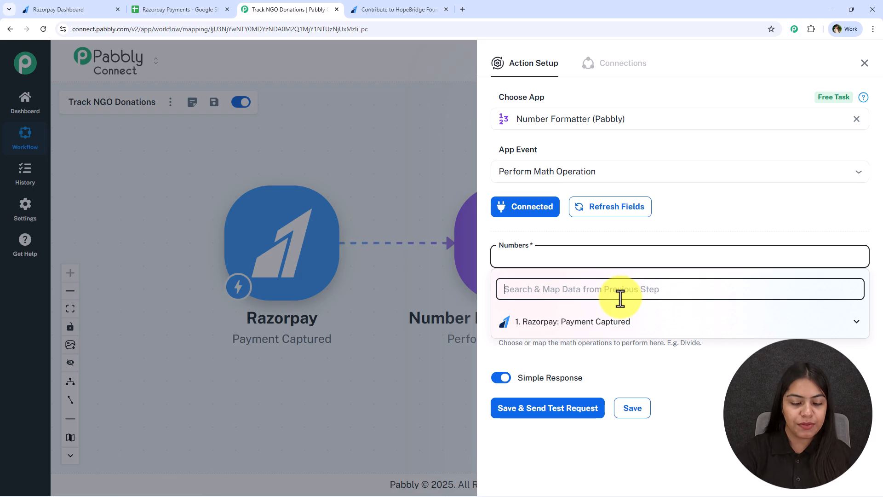
pyautogui.write('amo')
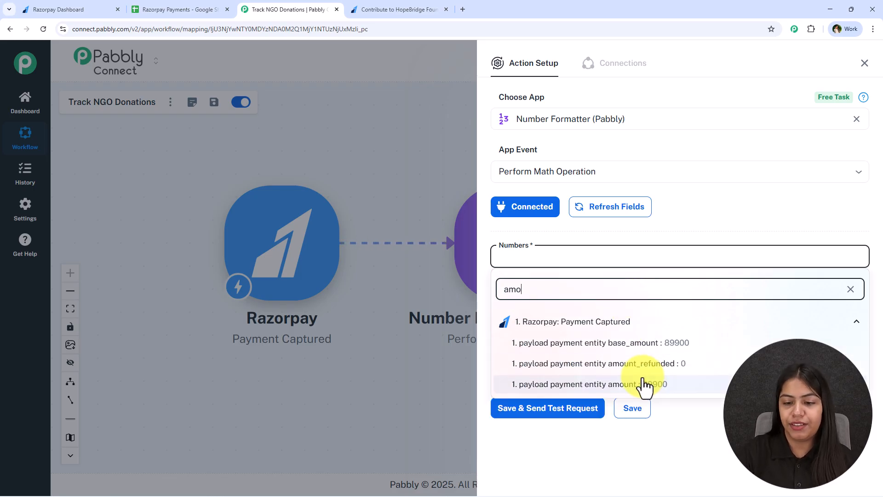
pyautogui.click(644, 384)
pyautogui.click(660, 241)
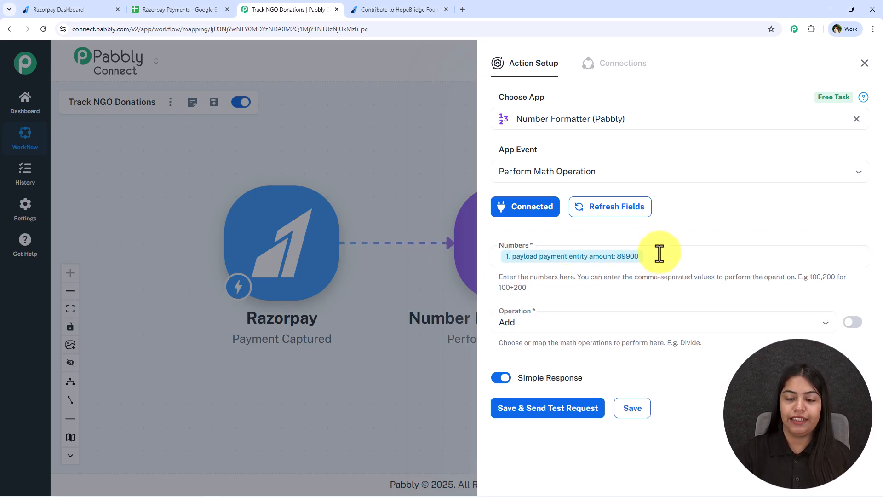
pyautogui.click(662, 254)
pyautogui.click(665, 248)
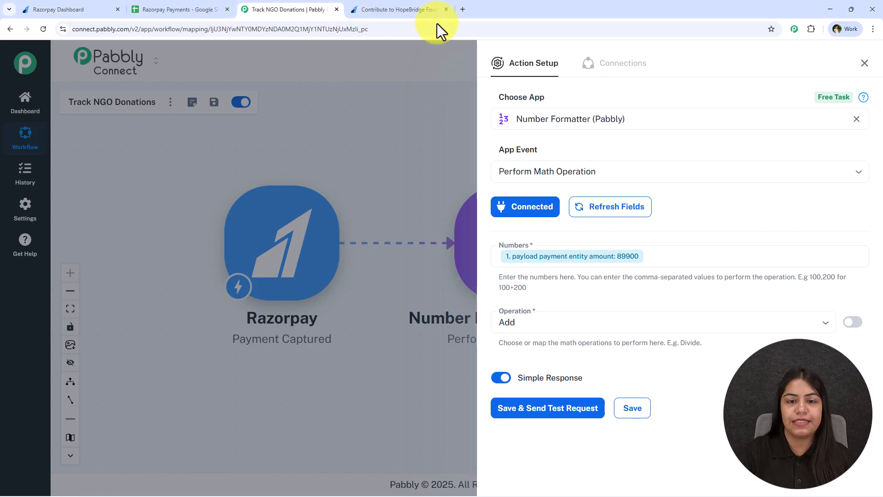
# - Check the donation page, then append ",100" to the mapped amount in the Numbers field
pyautogui.click(395, 9)
pyautogui.click(343, 7)
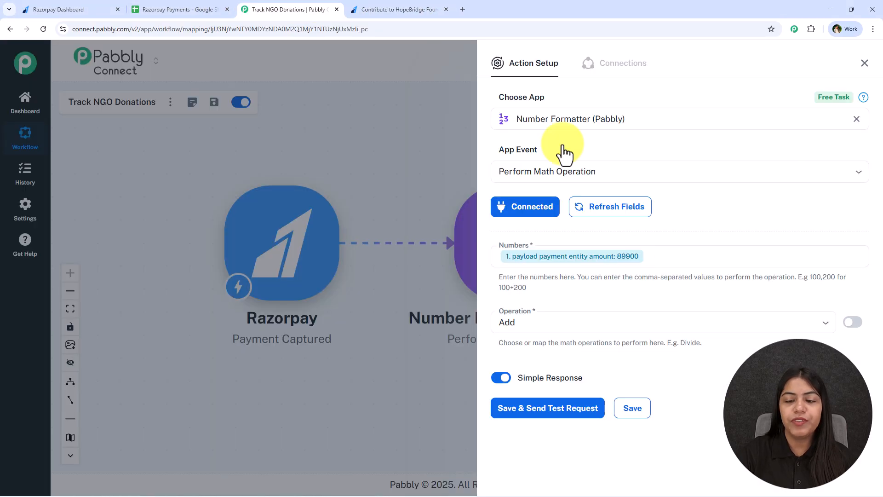
pyautogui.click(650, 255)
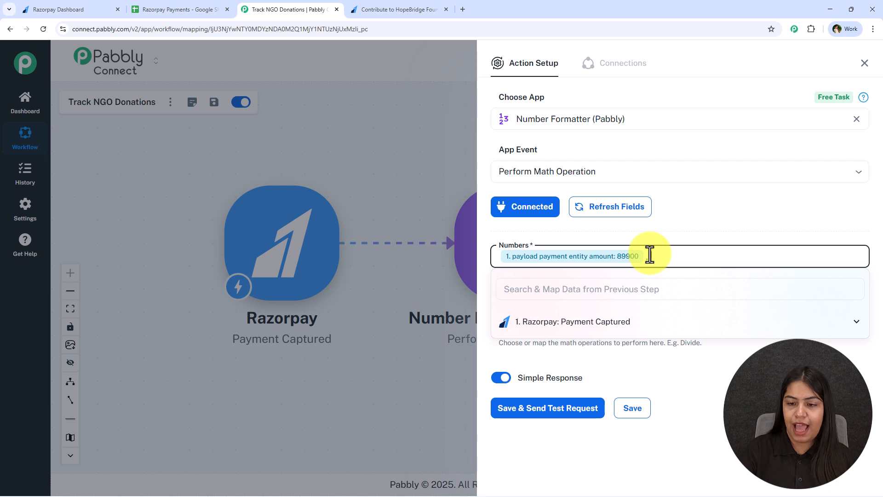
pyautogui.write(',100')
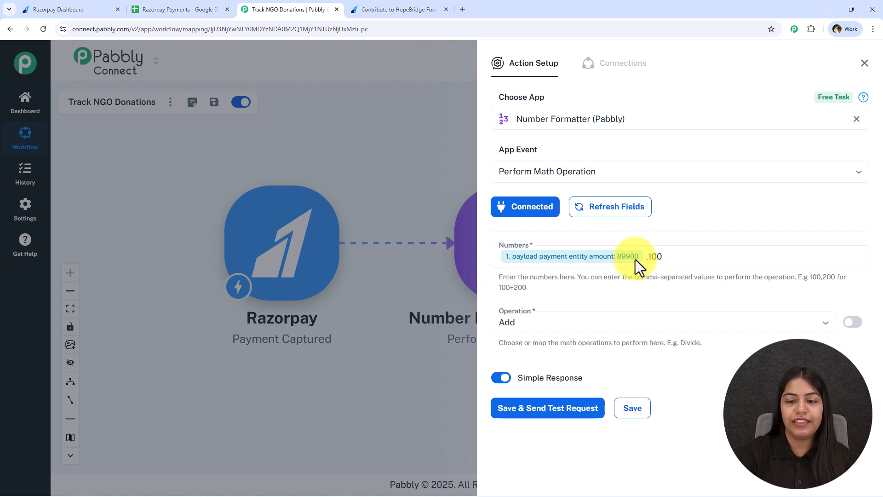
# - Set the operation to Divide, save and send a test request, check the returned result, and close the Number Formatter setup
pyautogui.click(510, 322)
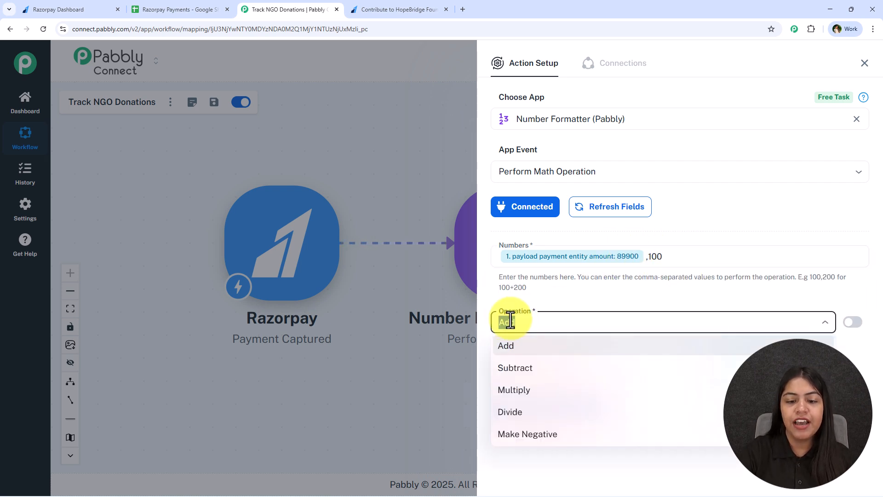
pyautogui.click(551, 412)
pyautogui.click(567, 409)
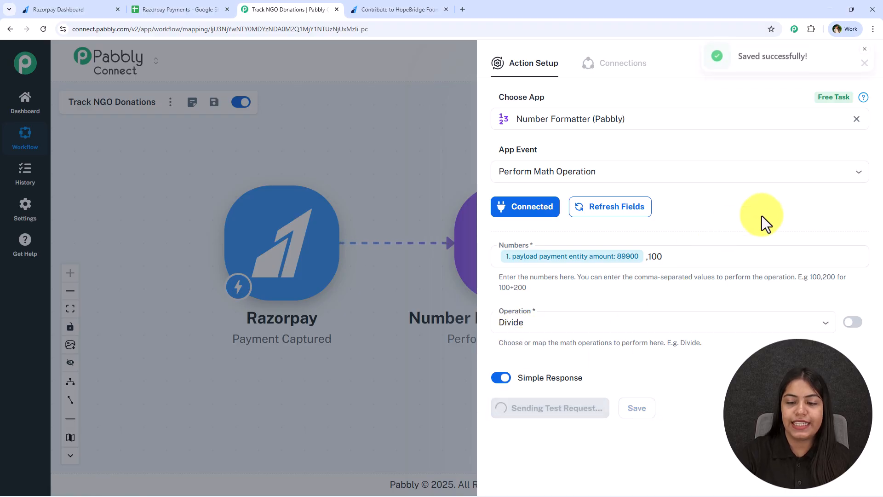
pyautogui.scroll(-3, 713, 294)
pyautogui.moveTo(693, 399); pyautogui.dragTo(715, 407)
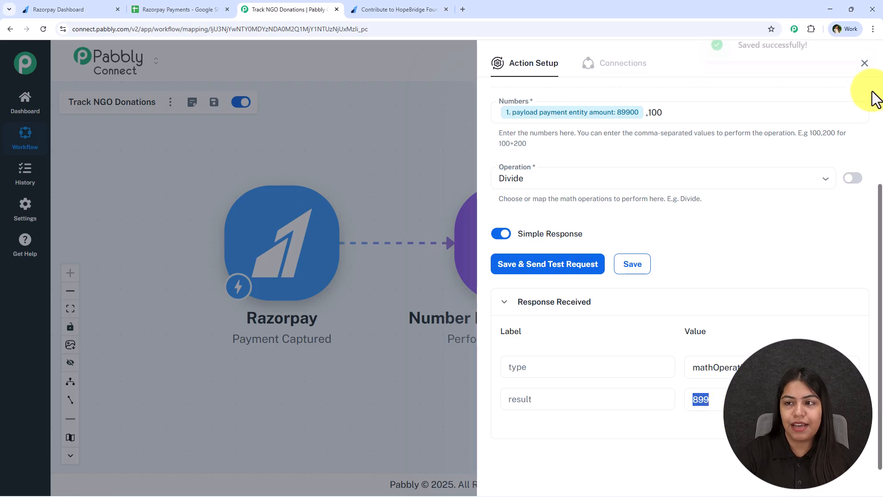
pyautogui.click(865, 62)
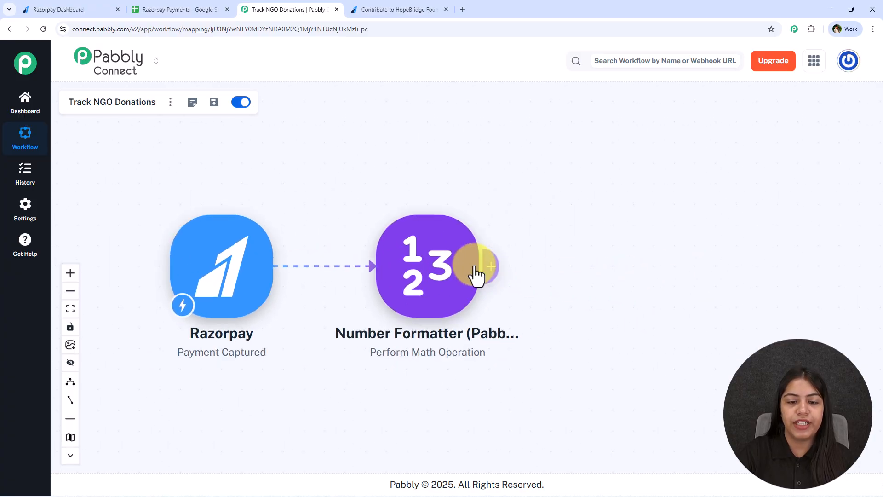
# - Add a Filter (Pabbly) action with the Filter Values event after the Number Formatter and connect it
pyautogui.click(492, 279)
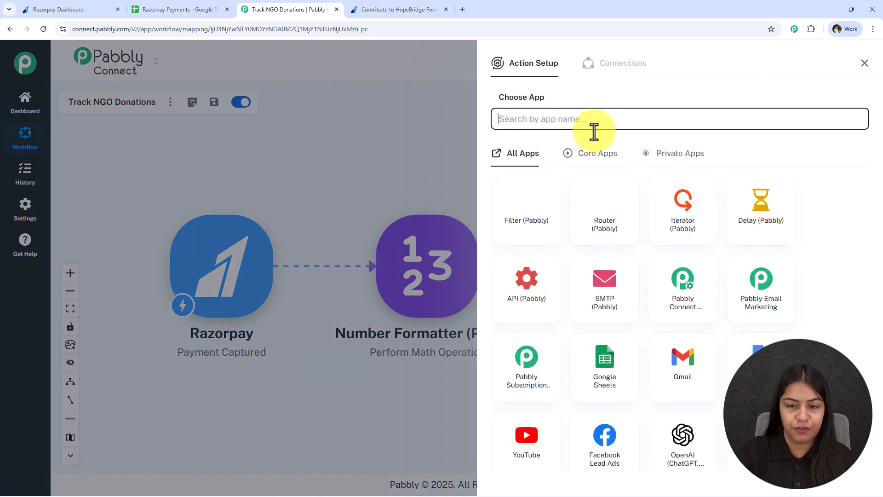
pyautogui.click(529, 193)
pyautogui.click(523, 178)
pyautogui.click(573, 203)
pyautogui.click(522, 208)
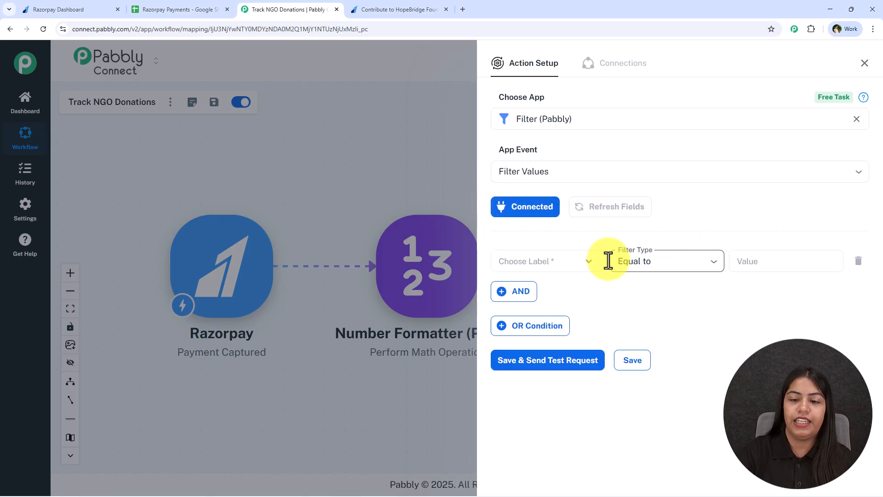
pyautogui.click(589, 261)
pyautogui.click(584, 316)
pyautogui.scroll(-1, 635, 368)
pyautogui.scroll(-6, 644, 402)
# - Examine the foundation name on the donation page and the rows below the existing entry in the Razorpay Payments spreadsheet
pyautogui.click(394, 8)
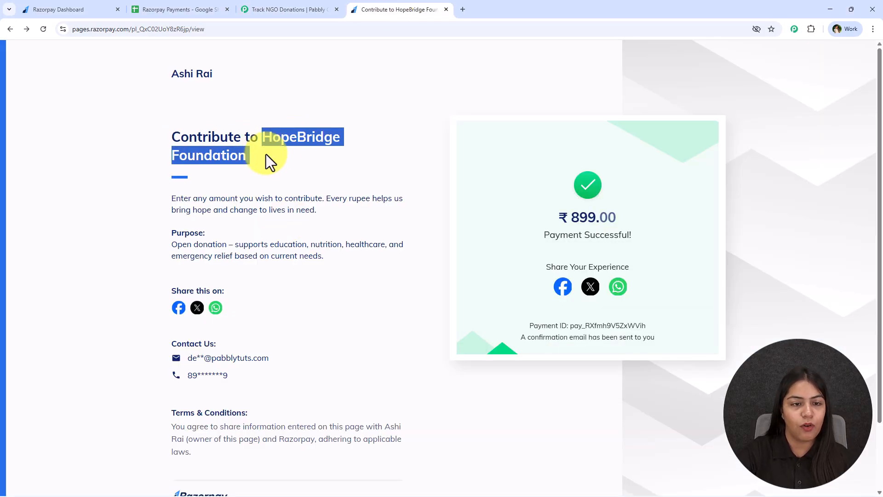
pyautogui.click(174, 8)
pyautogui.click(93, 198)
pyautogui.moveTo(95, 182); pyautogui.dragTo(679, 196)
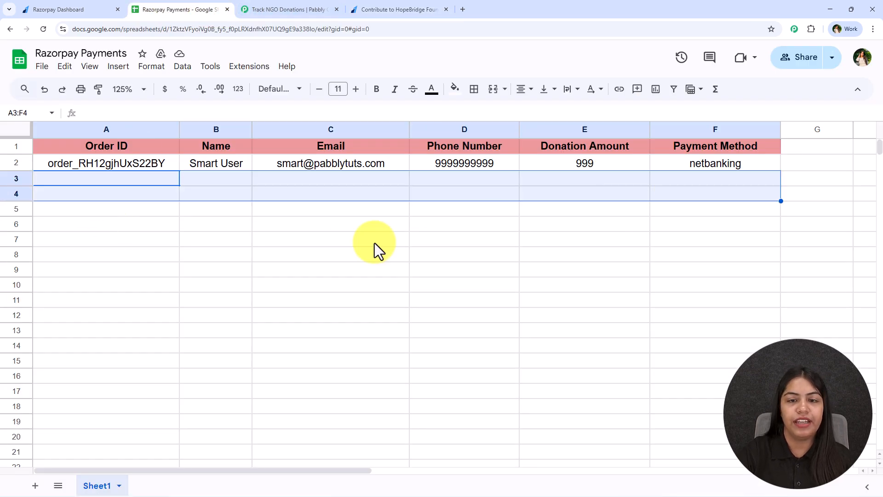
pyautogui.click(347, 234)
pyautogui.click(371, 26)
pyautogui.click(372, 5)
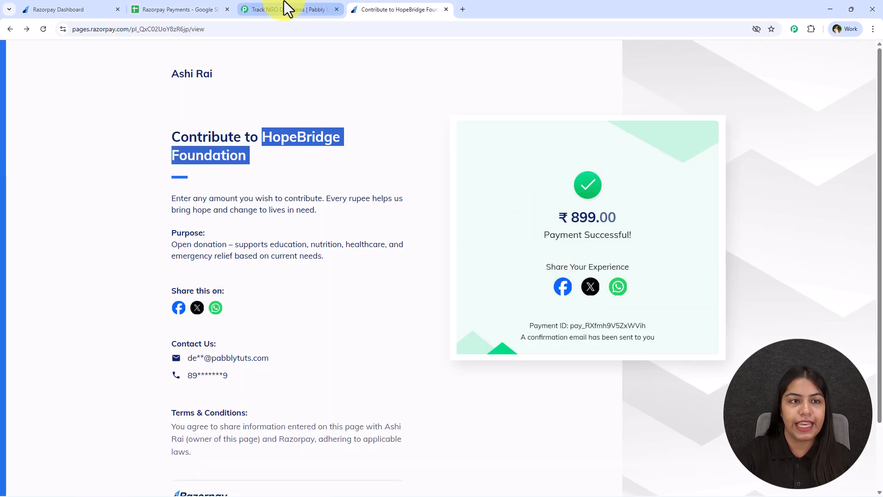
# - Return to the Filter setup and set the condition so payload payment entity notes donate_to is Equal to HopeBridge Foundation
pyautogui.click(286, 8)
pyautogui.click(589, 261)
pyautogui.click(588, 267)
pyautogui.click(573, 316)
pyautogui.scroll(-10, 623, 437)
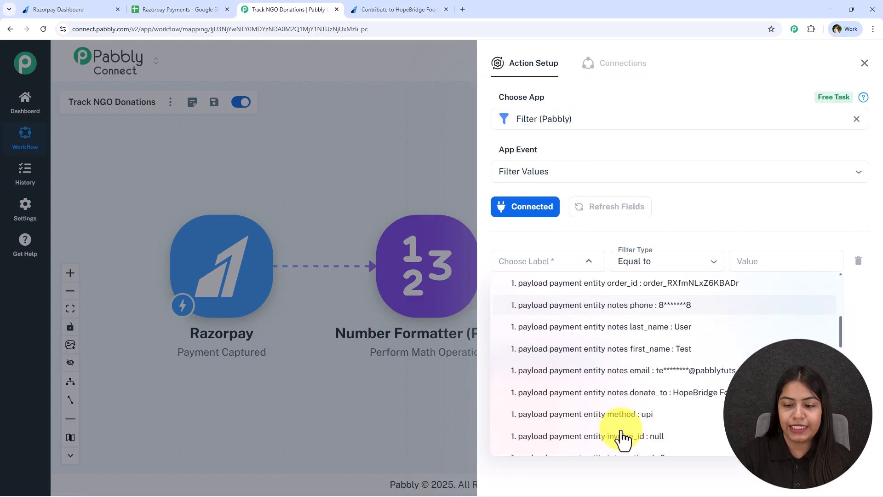
pyautogui.scroll(15, 623, 437)
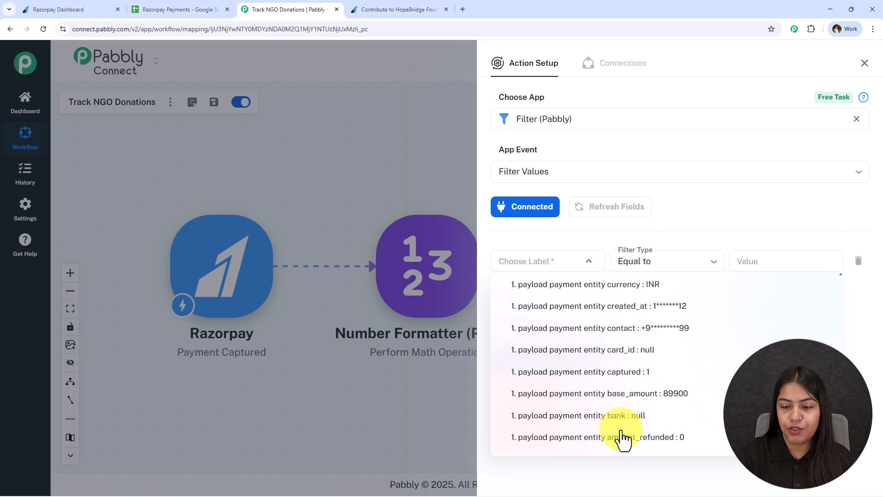
pyautogui.write('HopeBridge Foundation')
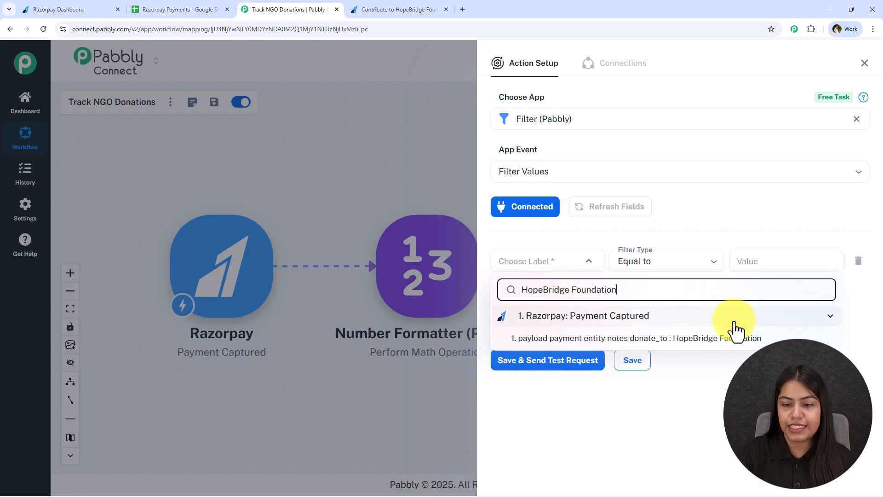
pyautogui.click(675, 339)
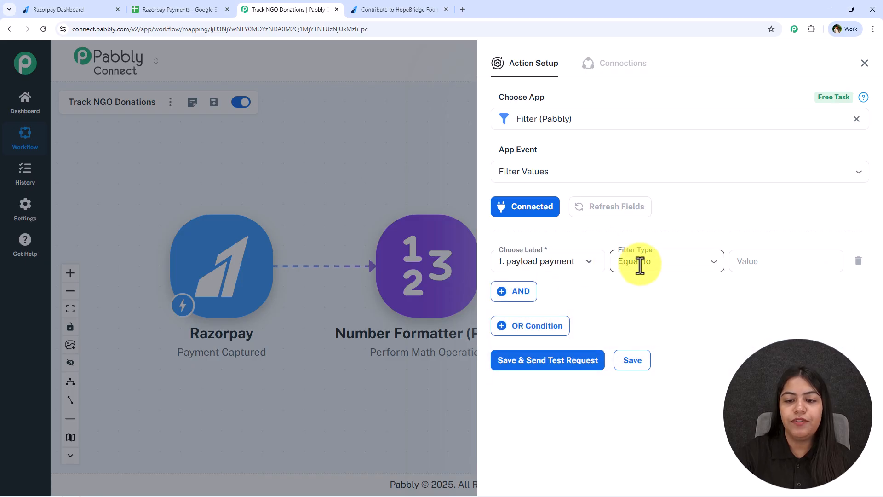
pyautogui.click(770, 263)
pyautogui.click(757, 260)
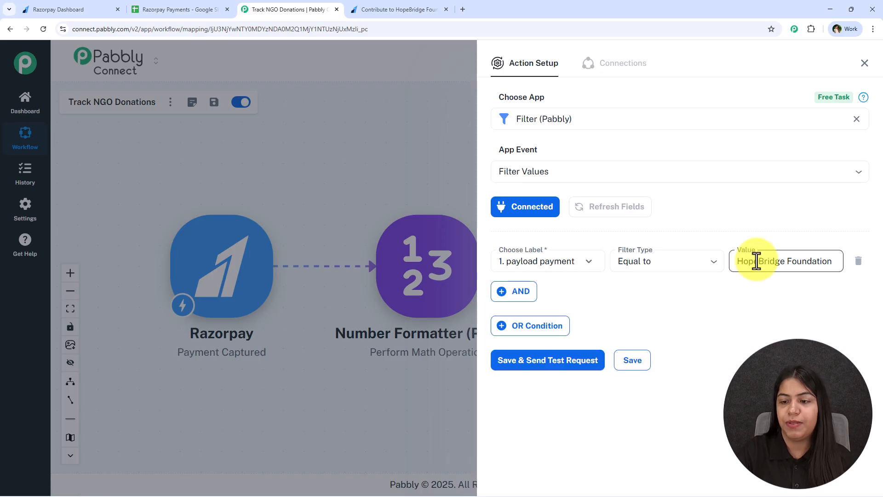
# - Compare the filter value with the donation page title and review where filtered donations go in the Razorpay Payments spreadsheet
pyautogui.click(399, 10)
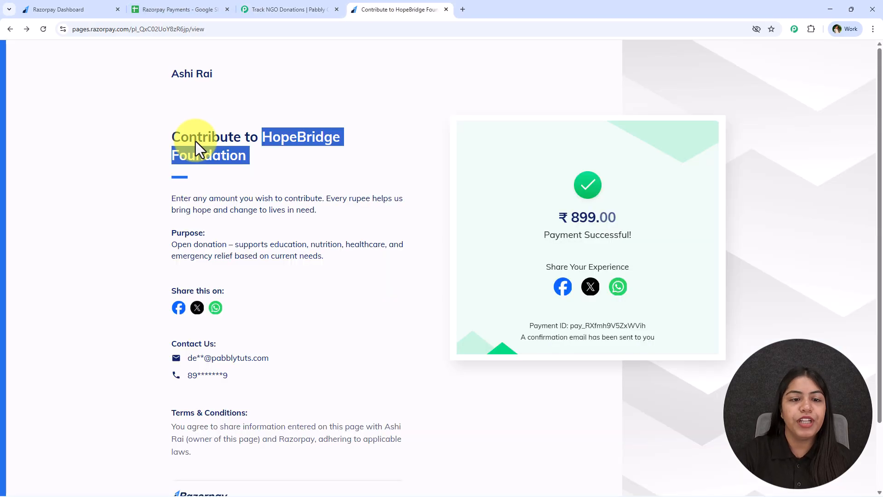
pyautogui.moveTo(255, 154); pyautogui.dragTo(263, 136)
pyautogui.click(298, 7)
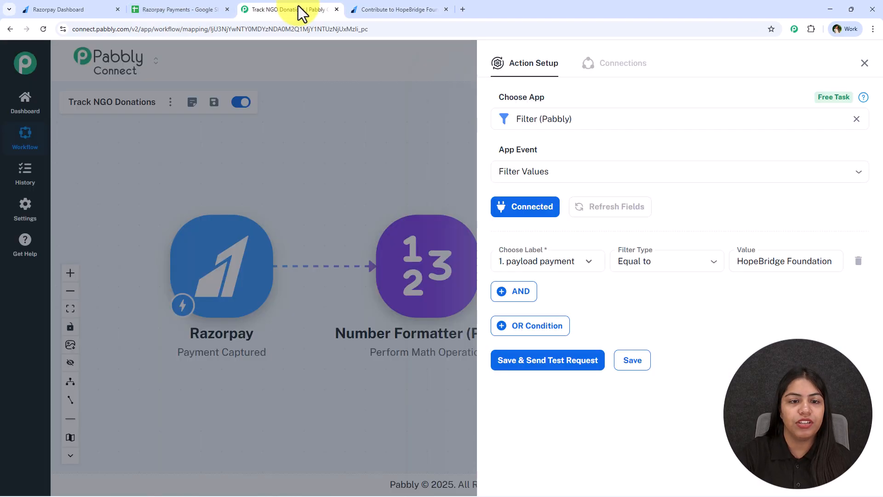
pyautogui.click(76, 8)
pyautogui.click(142, 9)
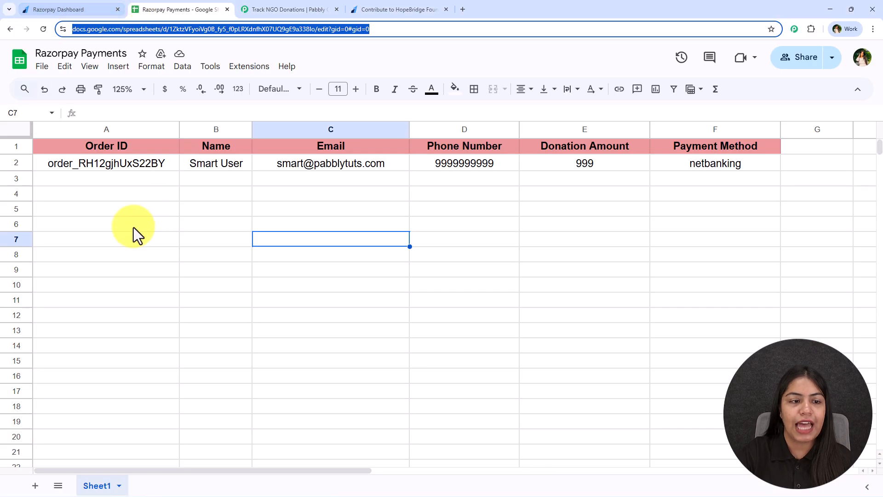
pyautogui.moveTo(106, 178); pyautogui.dragTo(464, 193)
pyautogui.click(581, 287)
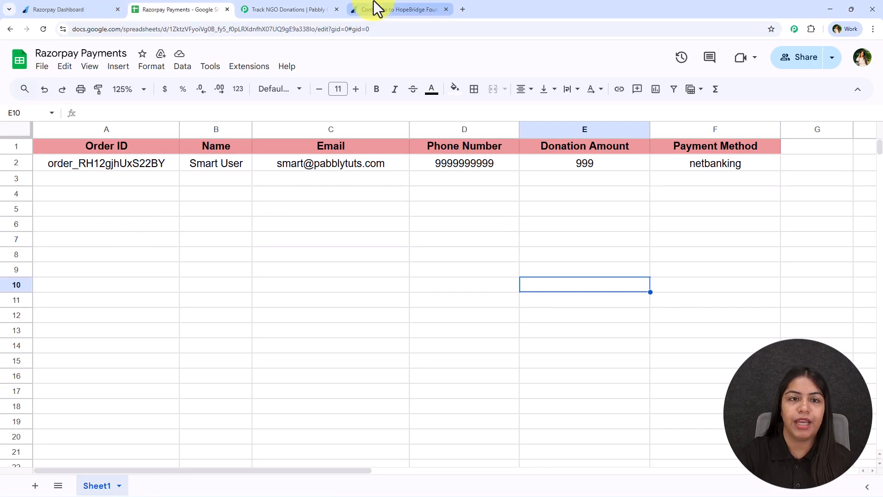
# - Save the filter with a test request, check the response's status and message, and close the Filter setup
pyautogui.click(304, 11)
pyautogui.click(548, 363)
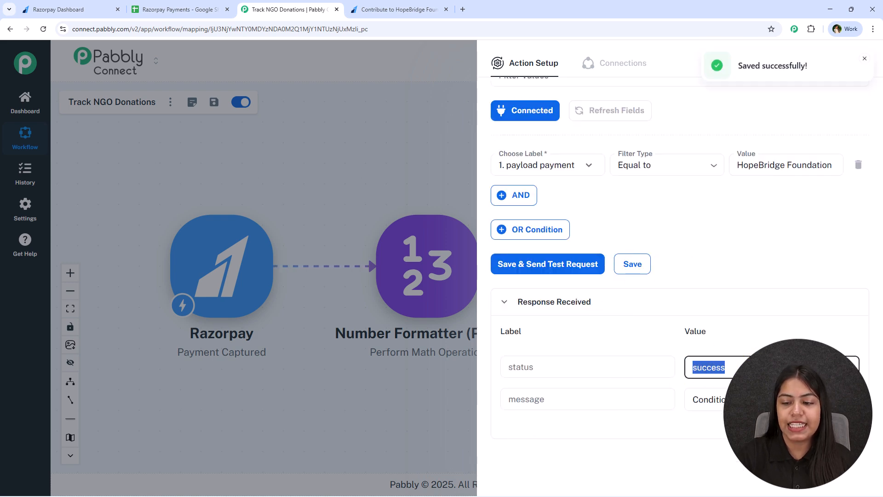
pyautogui.moveTo(778, 400); pyautogui.dragTo(680, 401)
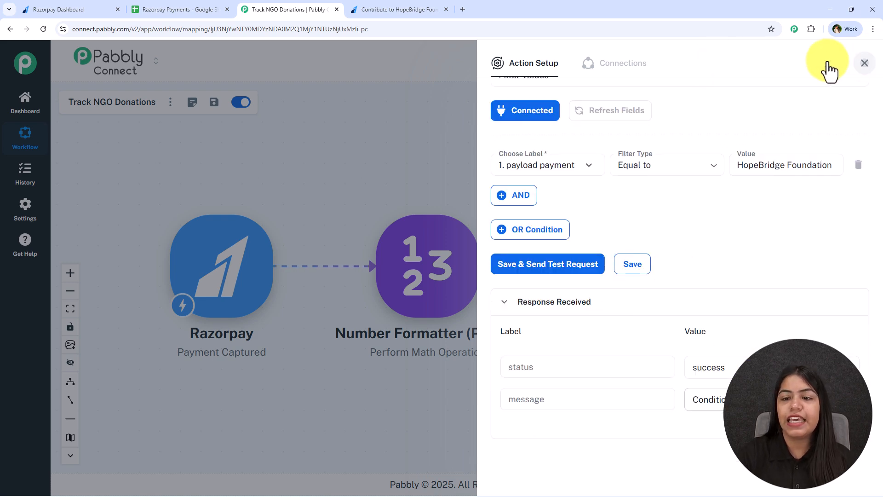
pyautogui.click(865, 68)
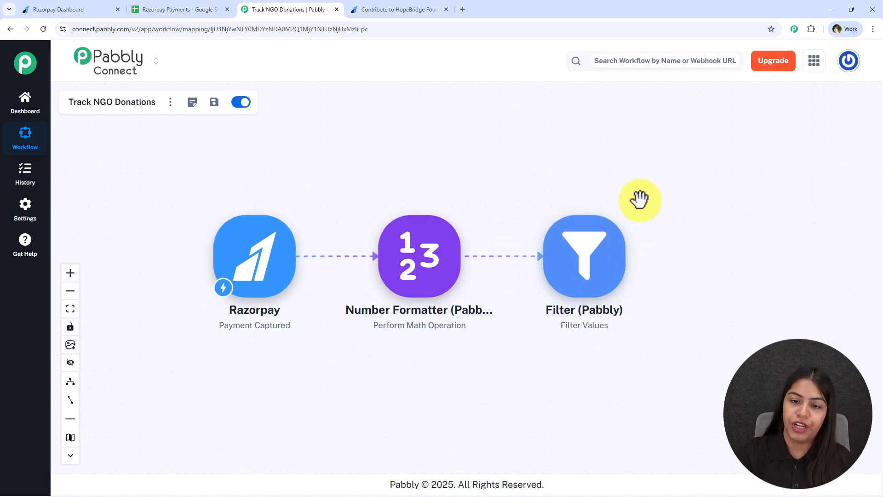
# - Add a Google Sheets action after the Filter step with the Add New Row event
pyautogui.moveTo(638, 197); pyautogui.dragTo(576, 195)
pyautogui.click(573, 252)
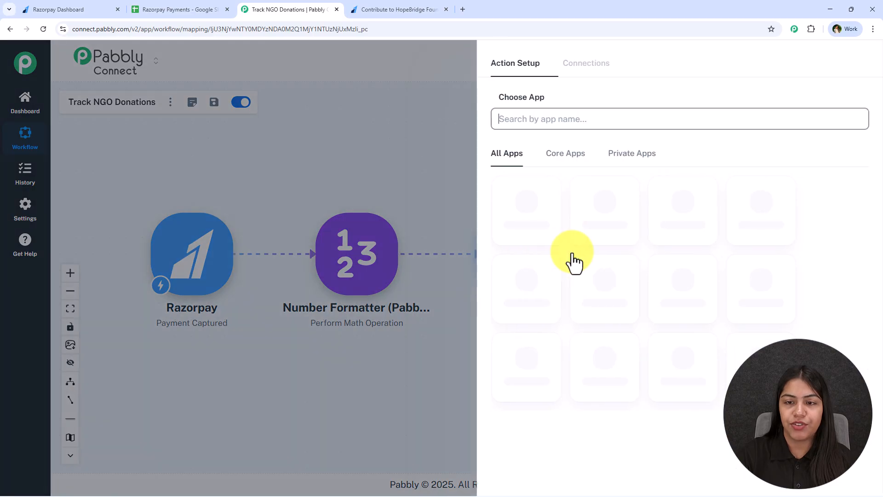
pyautogui.write('Sheets')
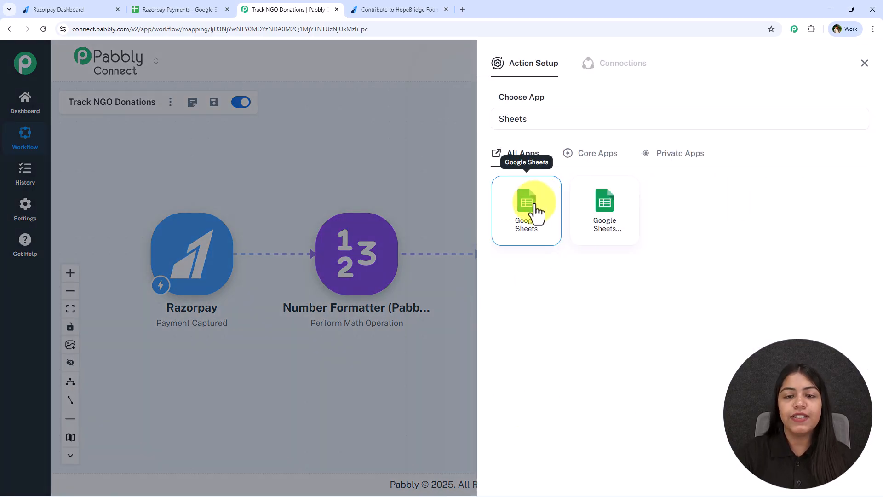
pyautogui.click(536, 211)
pyautogui.click(550, 173)
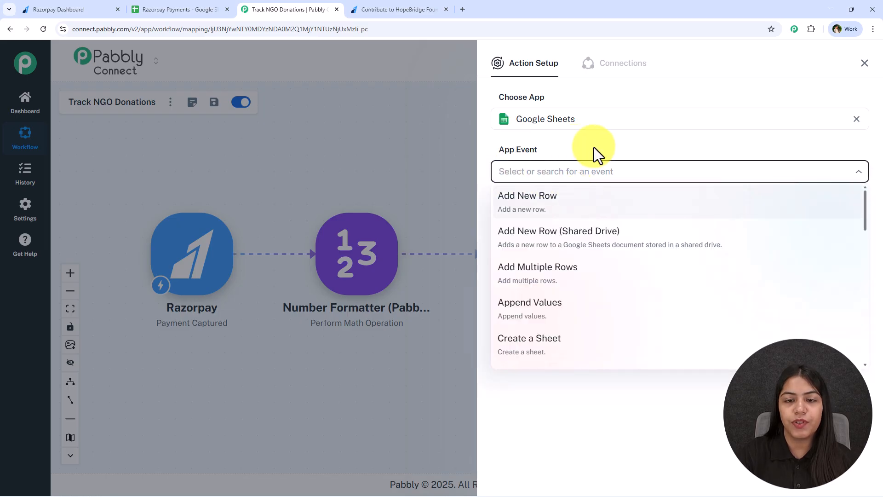
pyautogui.click(600, 218)
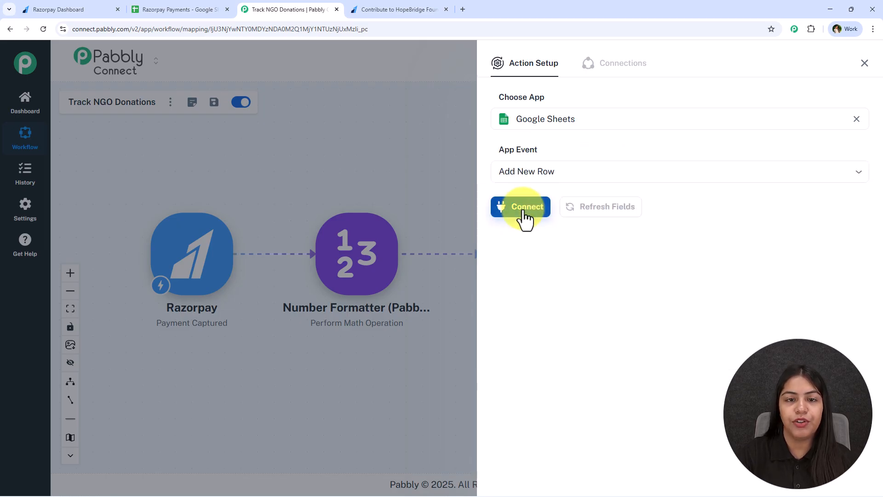
# - Create a new Google Sheets connection by signing in with the Pabbly Google account and granting Pabbly Connect Sheets access
pyautogui.click(524, 210)
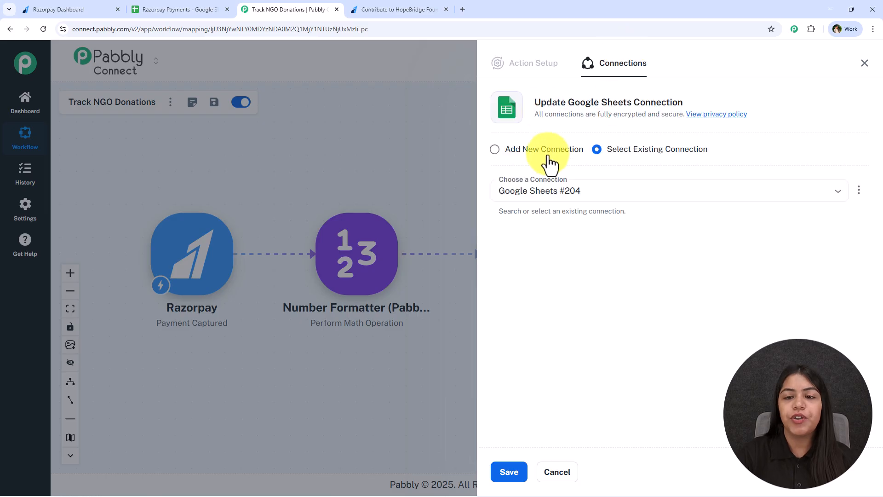
pyautogui.moveTo(569, 102); pyautogui.dragTo(704, 104)
pyautogui.click(704, 104)
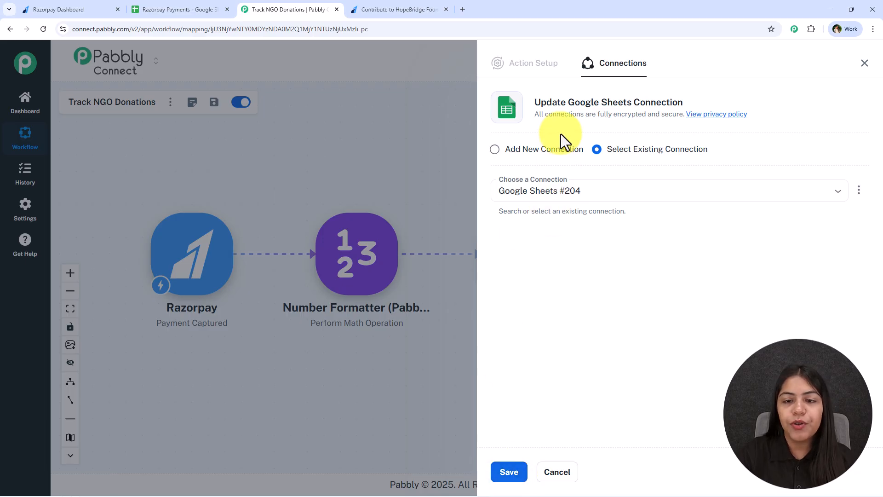
pyautogui.click(533, 150)
pyautogui.click(558, 260)
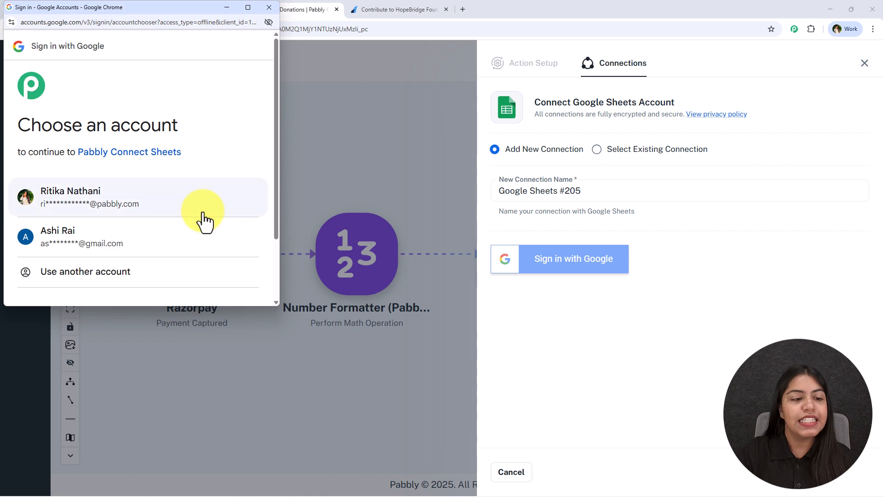
pyautogui.click(200, 200)
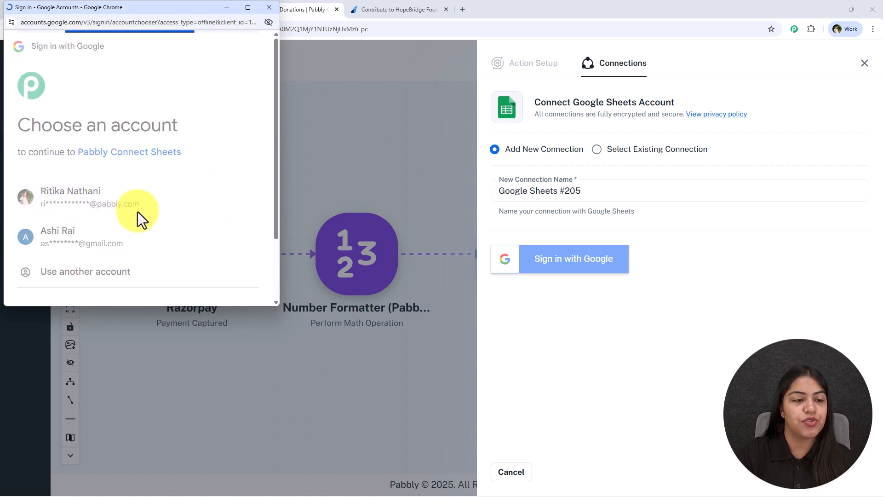
pyautogui.scroll(-4, 155, 190)
pyautogui.scroll(3, 59, 129)
pyautogui.moveTo(45, 211); pyautogui.dragTo(170, 264)
pyautogui.scroll(-4, 169, 255)
pyautogui.click(206, 244)
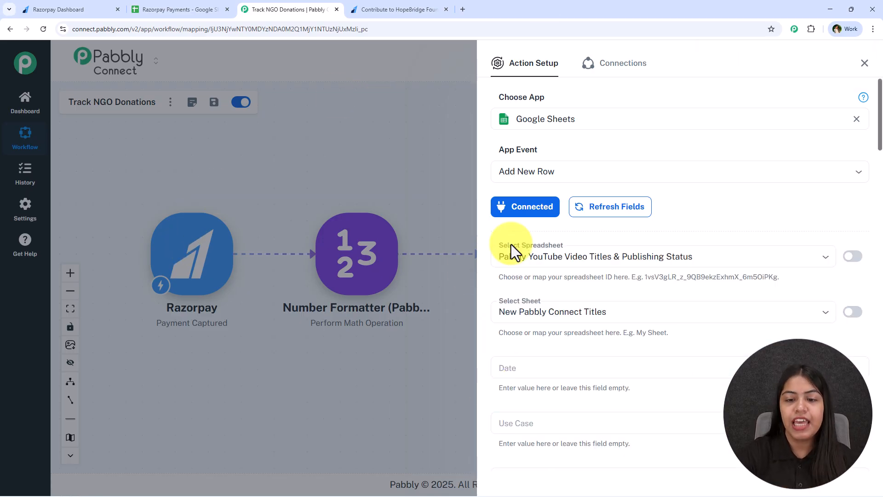
# - Select the Razorpay Payments spreadsheet and map Order ID to payload payment entity order_id from the Razorpay step
pyautogui.click(535, 260)
pyautogui.click(555, 304)
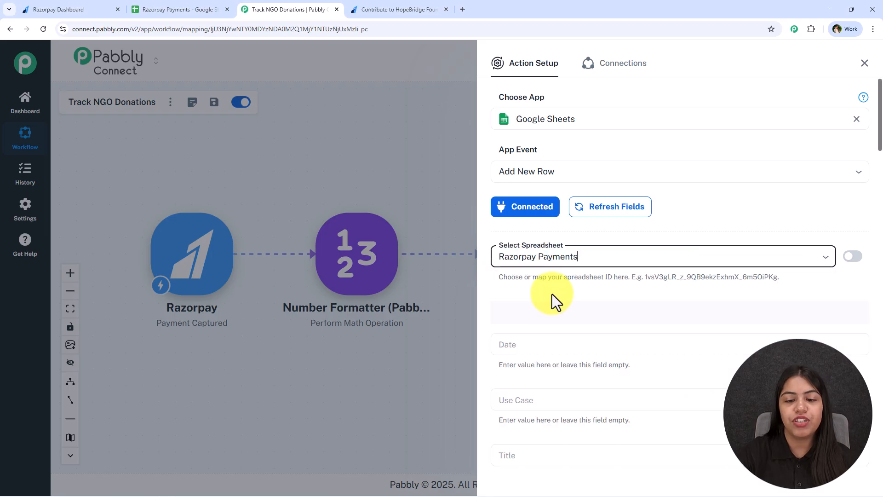
pyautogui.scroll(-4, 593, 299)
pyautogui.scroll(-1, 594, 295)
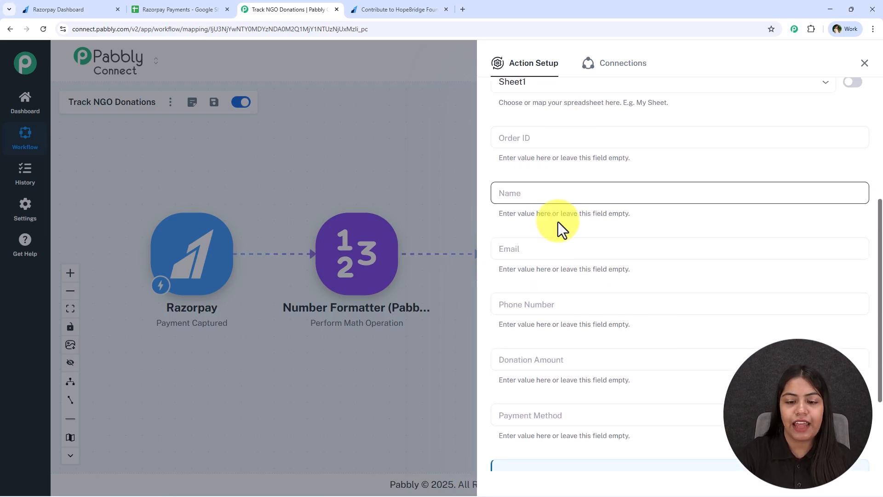
pyautogui.click(539, 134)
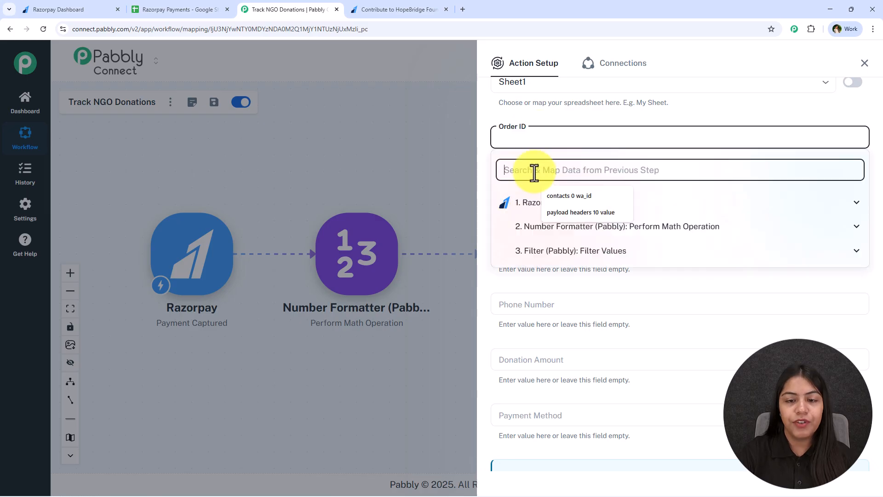
pyautogui.write('ord')
pyautogui.click(644, 225)
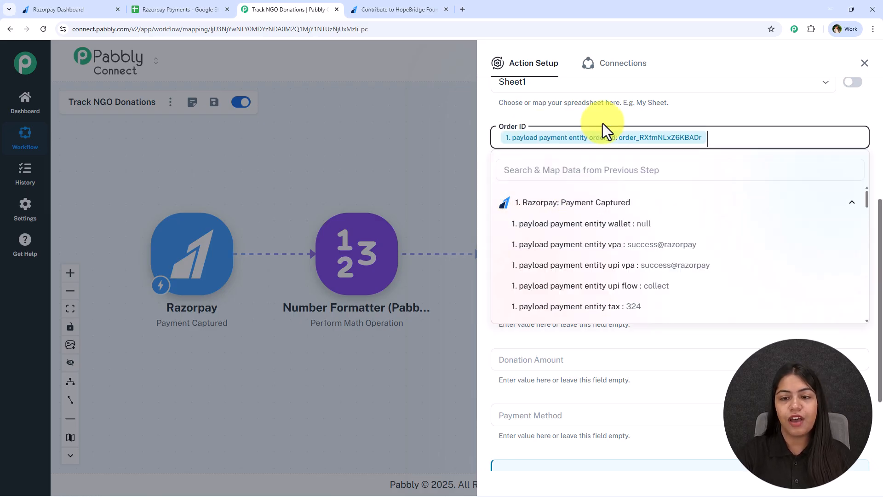
# - Map the Name field to payload payment entity notes first_name followed by notes last_name
pyautogui.click(549, 193)
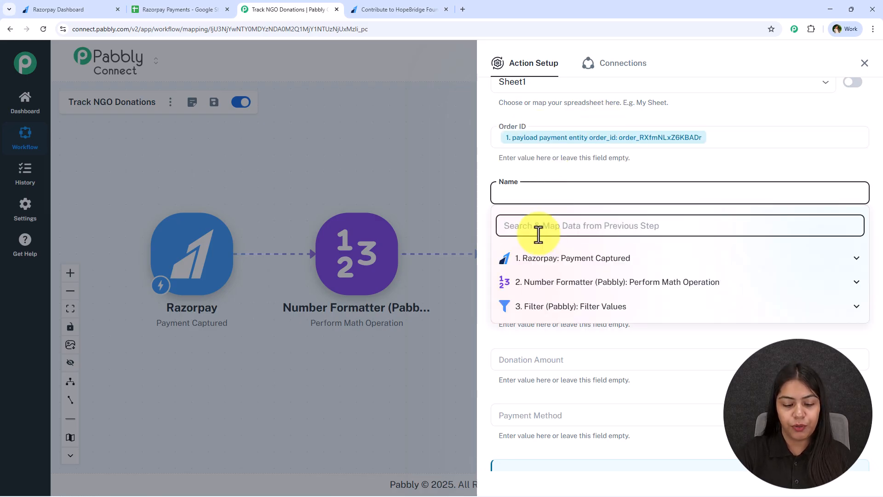
pyautogui.write('na')
pyautogui.click(649, 288)
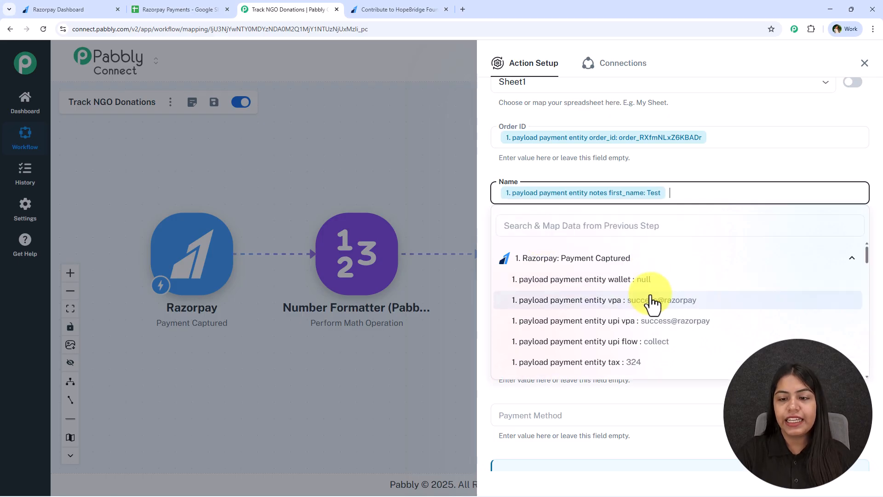
pyautogui.click(629, 228)
pyautogui.write('la')
pyautogui.click(669, 284)
pyautogui.click(663, 170)
# - Map Email to payload payment entity email and Phone Number to payload payment entity notes phone
pyautogui.click(517, 249)
pyautogui.click(523, 282)
pyautogui.write('@')
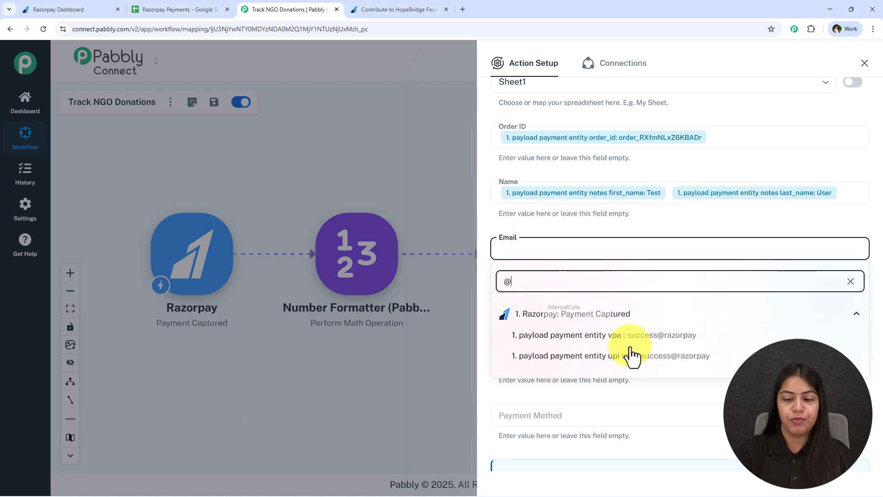
pyautogui.click(692, 399)
pyautogui.scroll(-3, 608, 232)
pyautogui.click(539, 173)
pyautogui.click(532, 213)
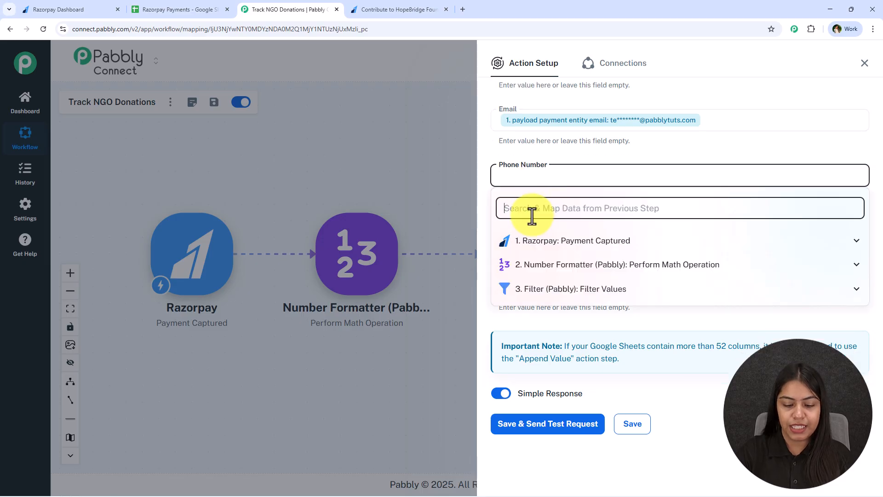
pyautogui.write('ph')
pyautogui.click(695, 270)
# - Map Donation Amount to the Number Formatter result and Payment Method to payload payment entity method
pyautogui.click(533, 228)
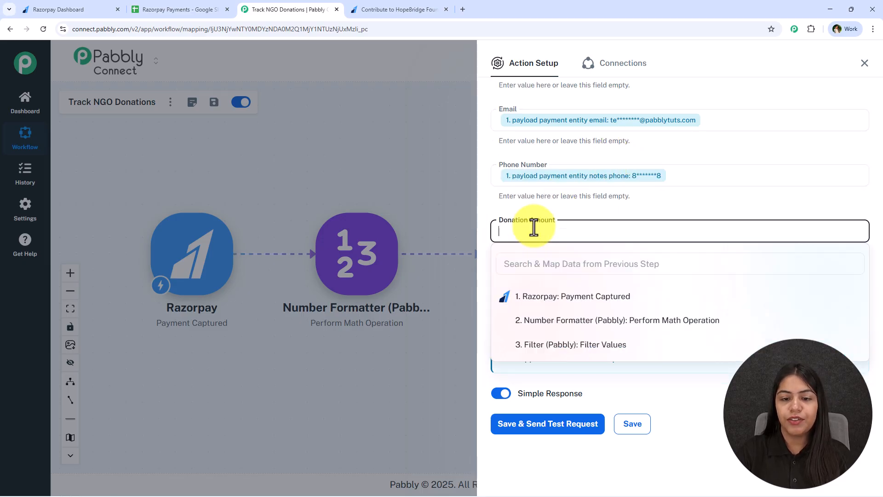
pyautogui.click(566, 321)
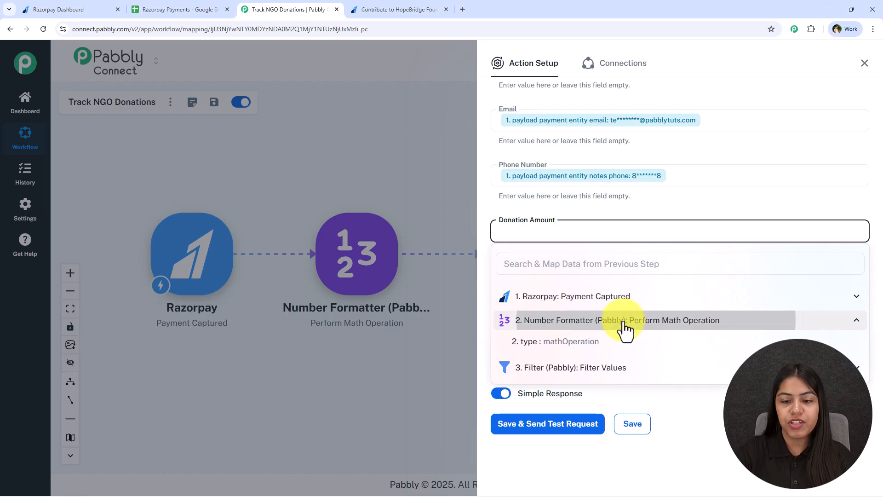
pyautogui.click(537, 362)
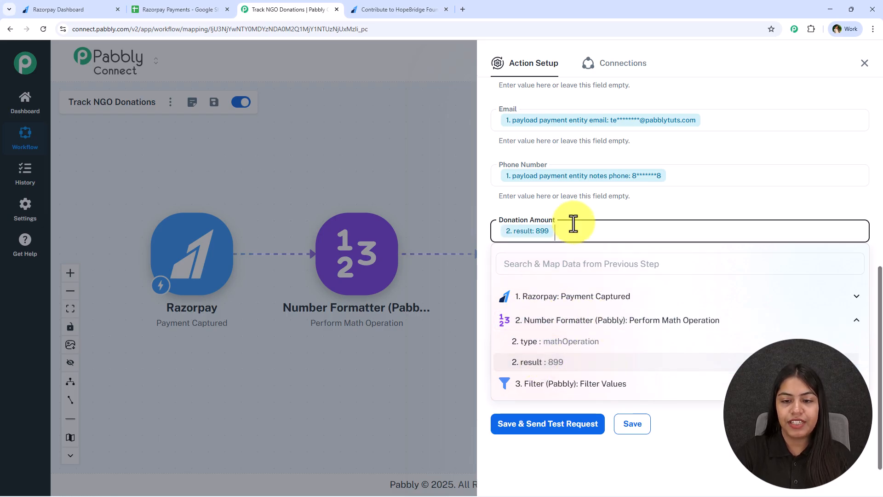
pyautogui.click(535, 284)
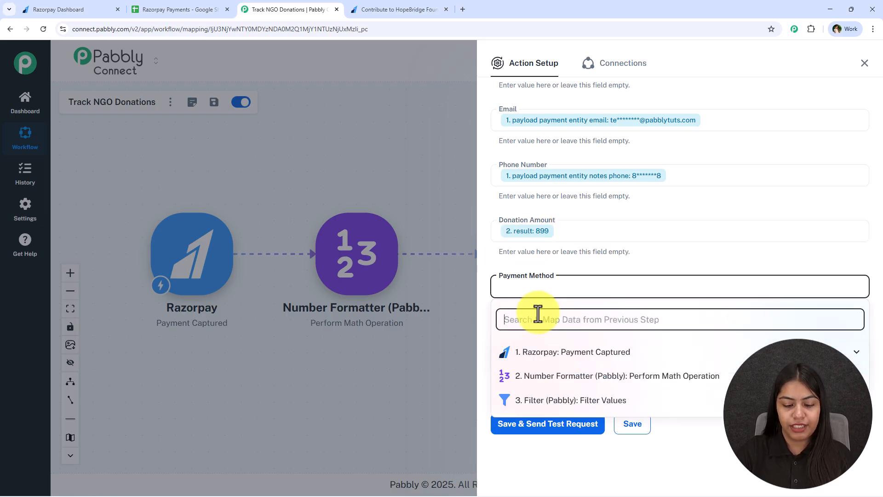
pyautogui.write('me')
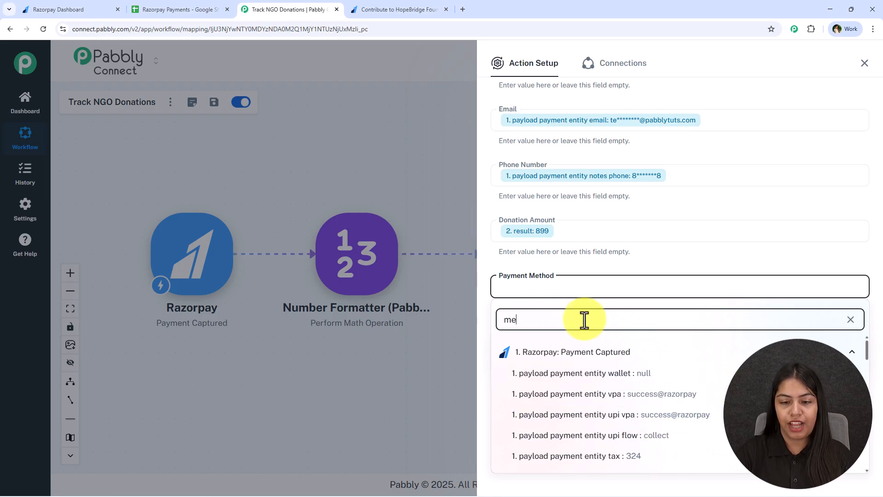
pyautogui.write('tho')
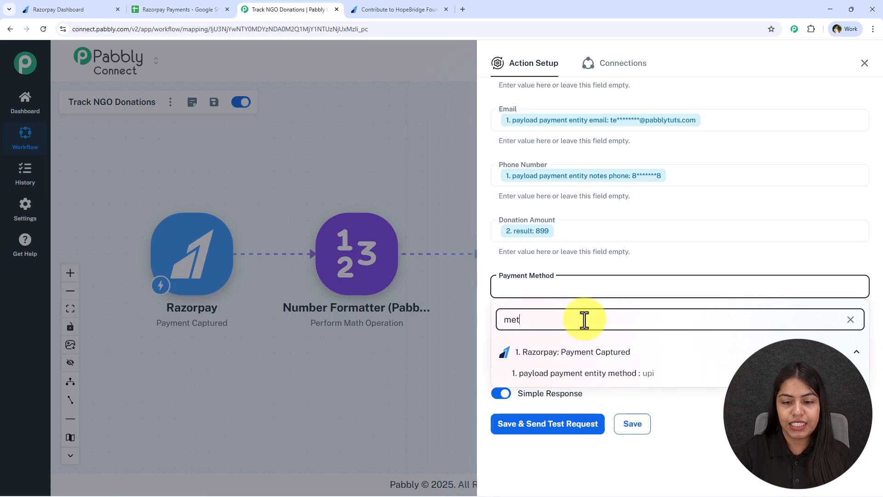
pyautogui.click(607, 374)
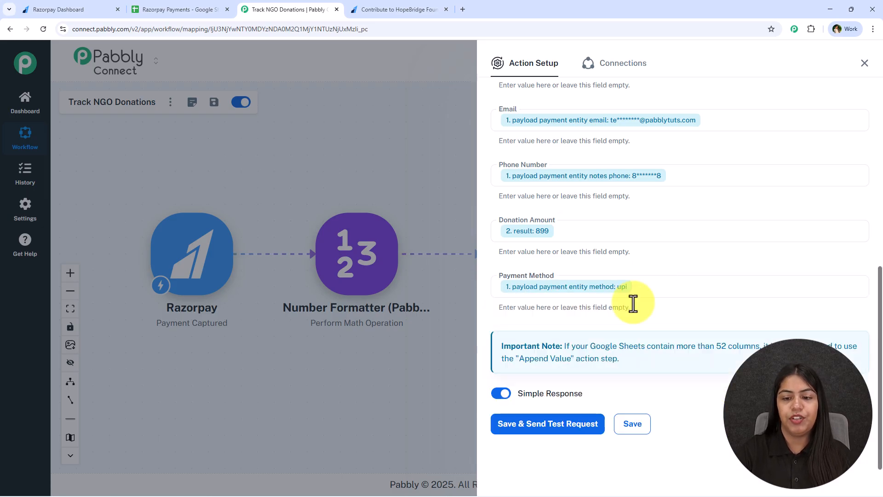
# - Save the Google Sheets action with a test request, review the response, and close the action setup
pyautogui.click(572, 423)
pyautogui.scroll(-6, 606, 299)
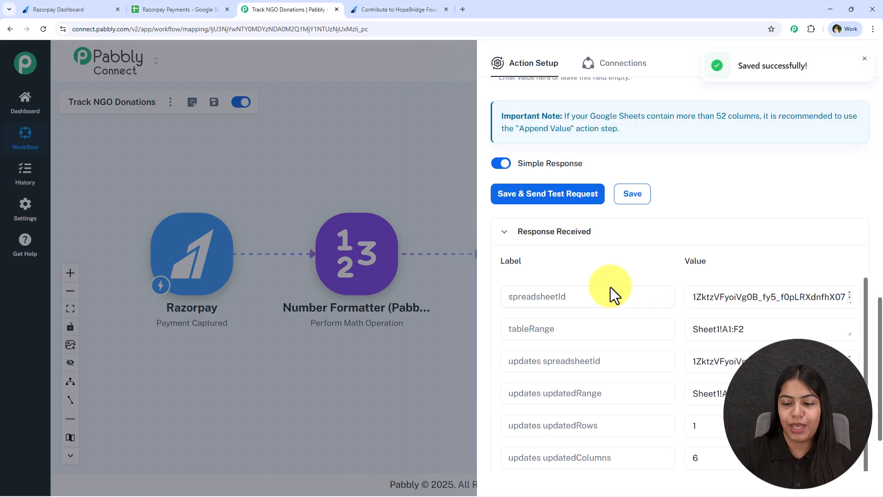
pyautogui.click(865, 60)
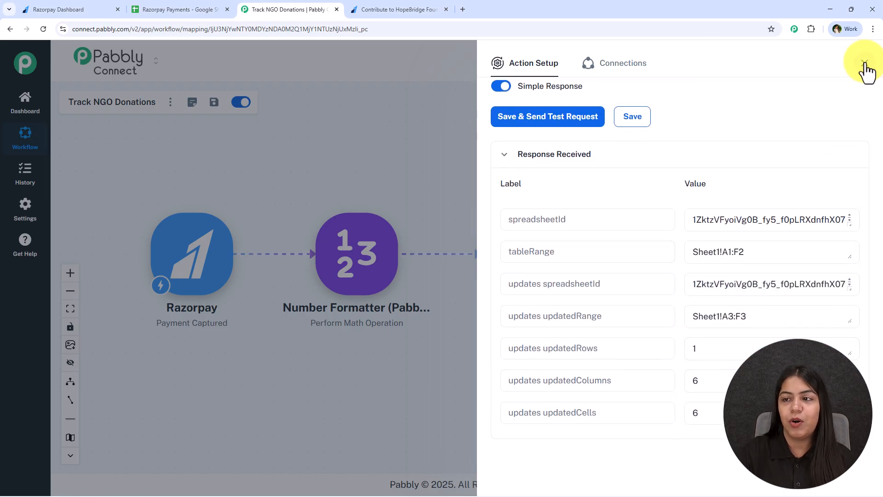
pyautogui.click(864, 64)
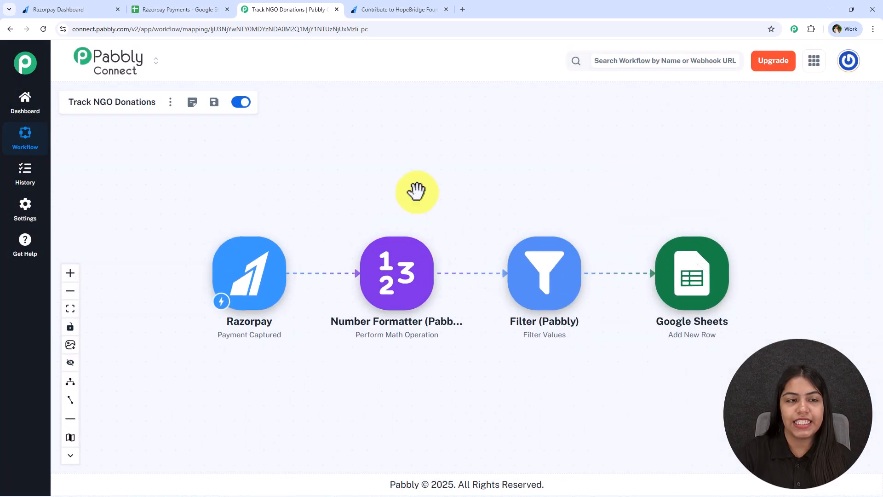
# - Check row 3 of the Razorpay Payments spreadsheet for the test donation's details, from Order ID through Payment Method
pyautogui.click(148, 3)
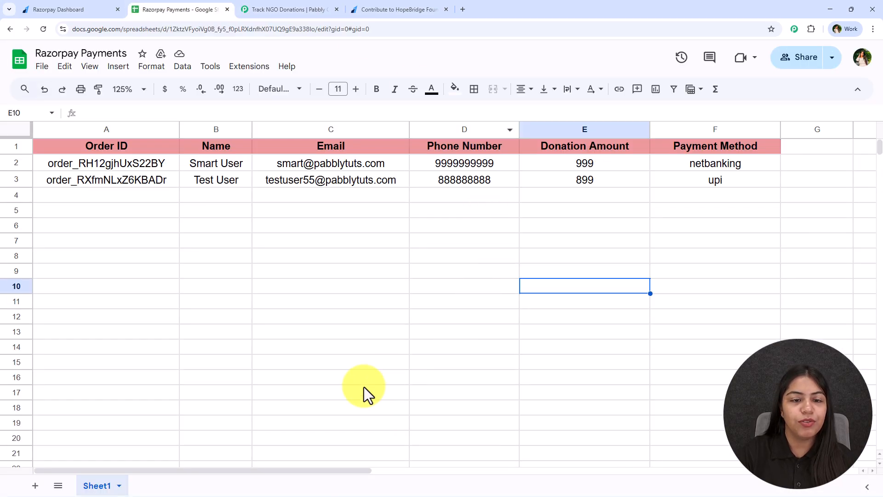
pyautogui.click(365, 382)
pyautogui.moveTo(105, 178); pyautogui.dragTo(704, 165)
pyautogui.click(682, 275)
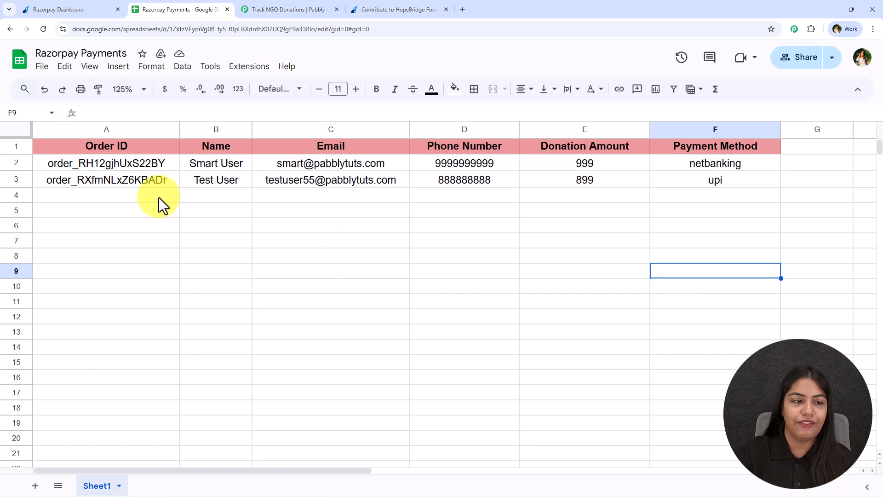
pyautogui.click(142, 179)
pyautogui.click(211, 179)
pyautogui.click(357, 180)
pyautogui.click(451, 181)
pyautogui.click(608, 183)
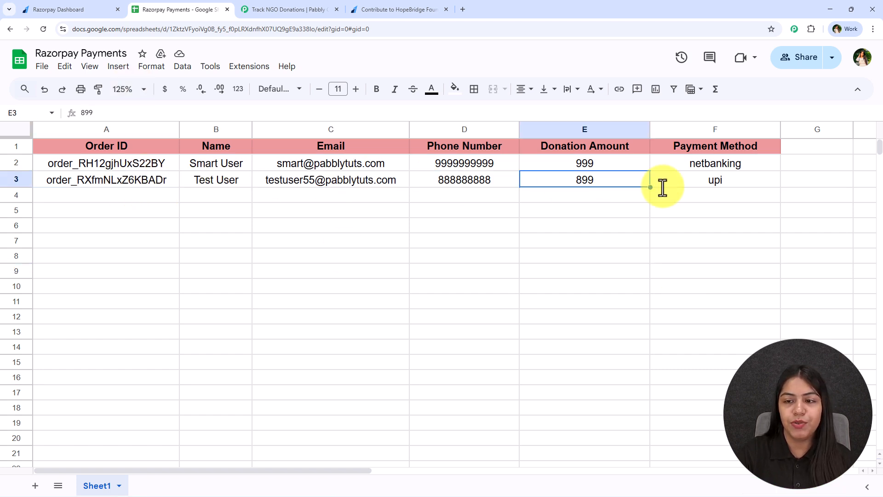
pyautogui.click(705, 182)
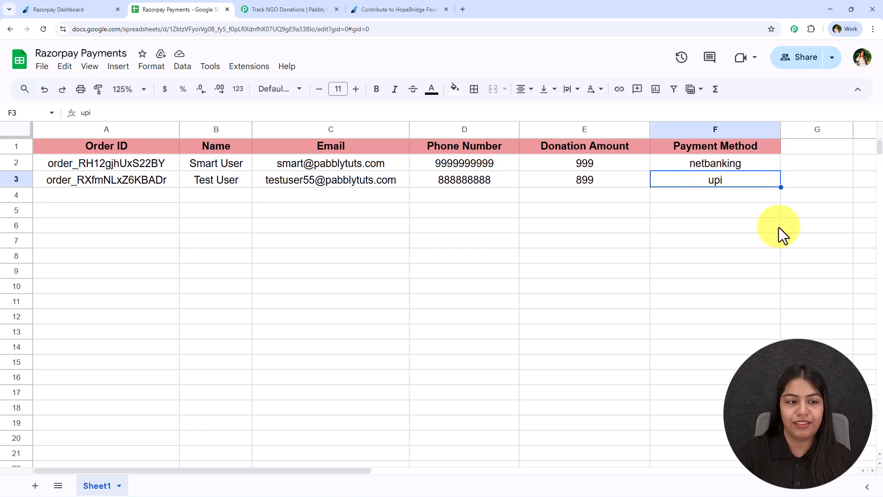
pyautogui.moveTo(138, 180); pyautogui.dragTo(735, 177)
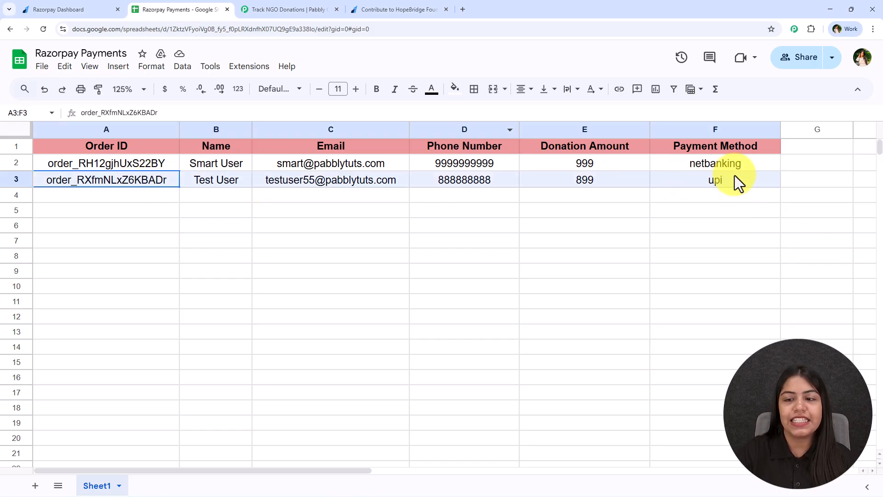
pyautogui.click(504, 278)
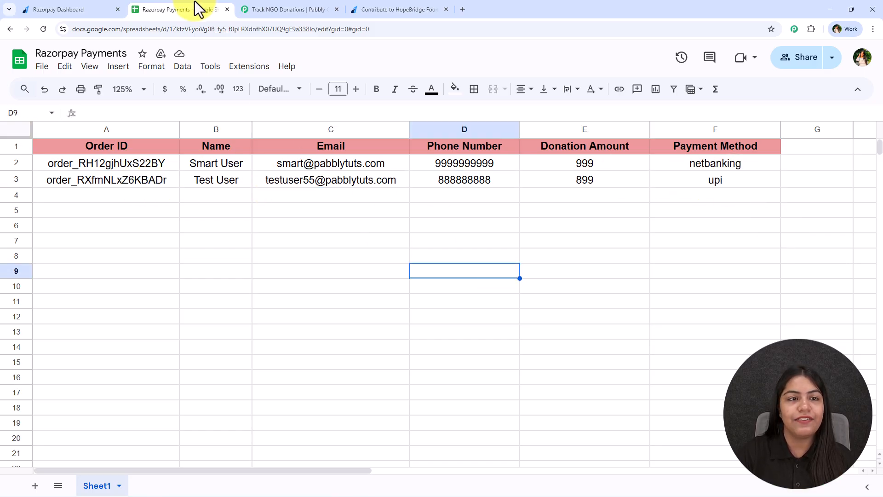
# - Return to the Track NGO Donations workflow and move the Number Formatter step above the Razorpay and Filter steps
pyautogui.click(375, 5)
pyautogui.click(309, 7)
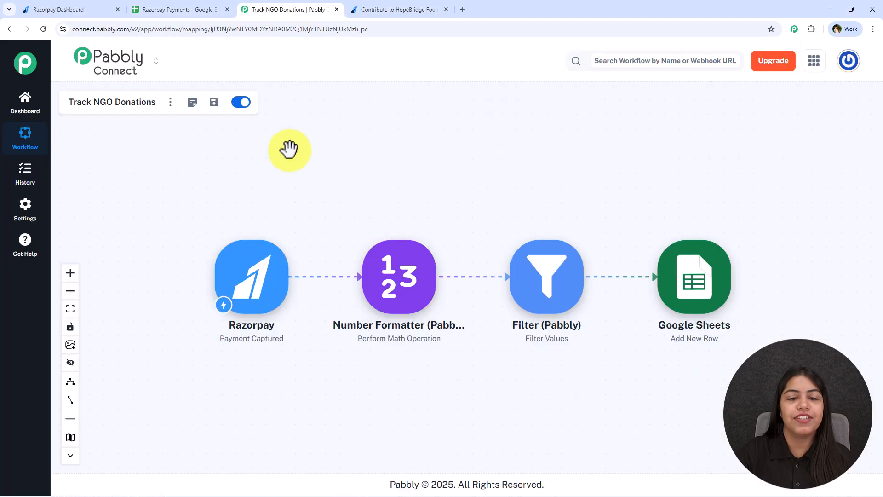
pyautogui.scroll(3, 492, 247)
pyautogui.moveTo(363, 266); pyautogui.dragTo(367, 164)
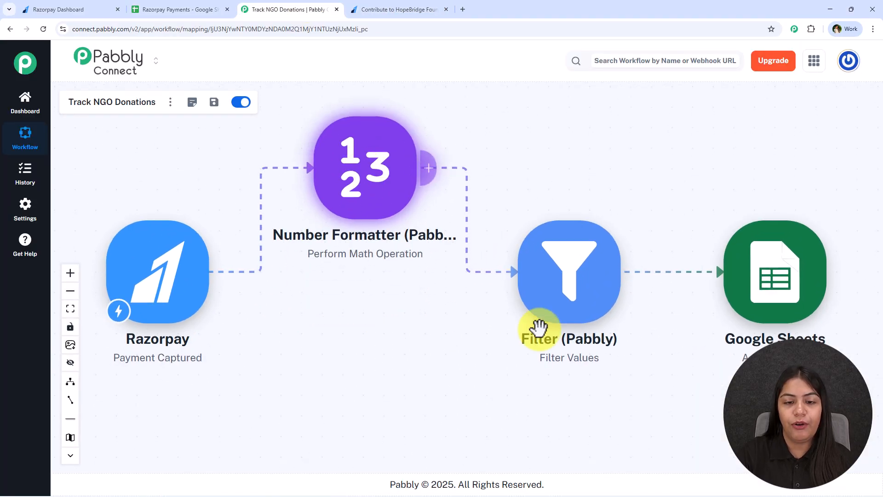
# - Rearrange the workflow canvas by placing the Filter step lower, the Google Sheets step slightly higher, and nudging Number Formatter down toward Filter
pyautogui.moveTo(566, 360); pyautogui.dragTo(568, 429)
pyautogui.moveTo(757, 278); pyautogui.dragTo(755, 246)
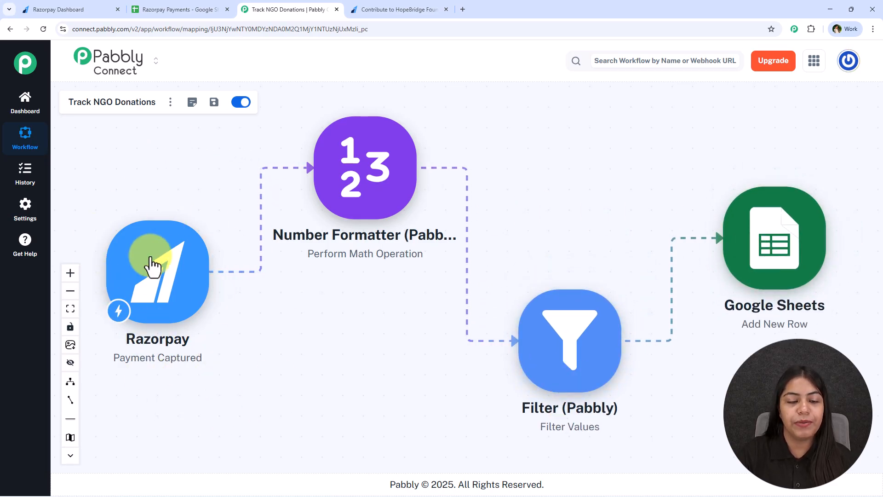
pyautogui.moveTo(351, 173); pyautogui.dragTo(366, 179)
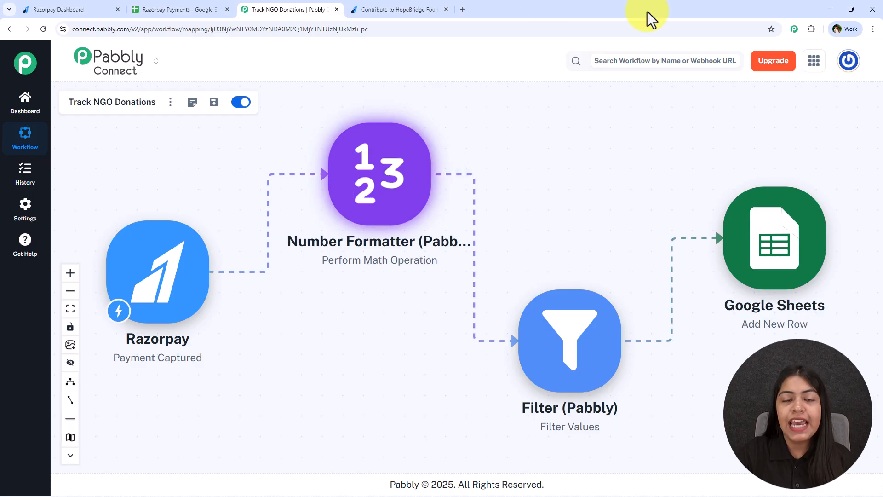
# - Review the test donation in row 3 of the Razorpay Payments spreadsheet, from Order ID through Donation Amount
pyautogui.click(138, 10)
pyautogui.moveTo(103, 180); pyautogui.dragTo(635, 180)
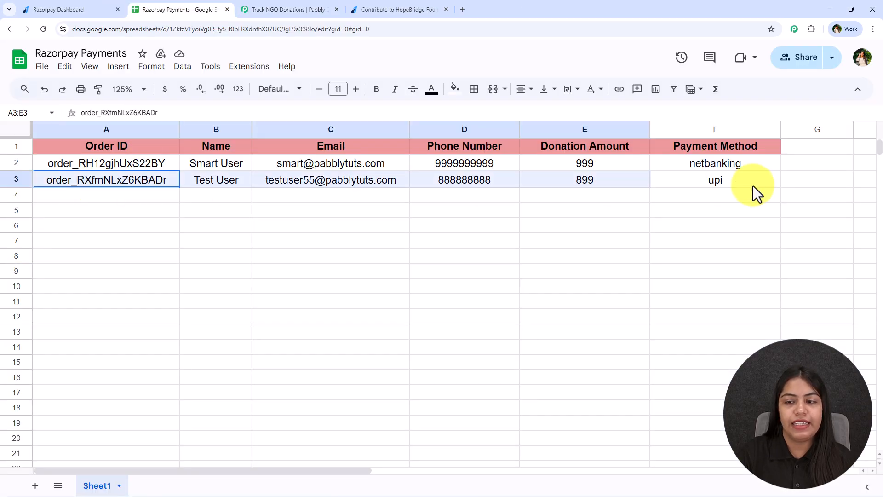
pyautogui.click(426, 315)
# - Return to the Track NGO Donations workflow and shift the Number Formatter step slightly down and closer to the Filter step
pyautogui.click(292, 9)
pyautogui.moveTo(390, 196); pyautogui.dragTo(402, 213)
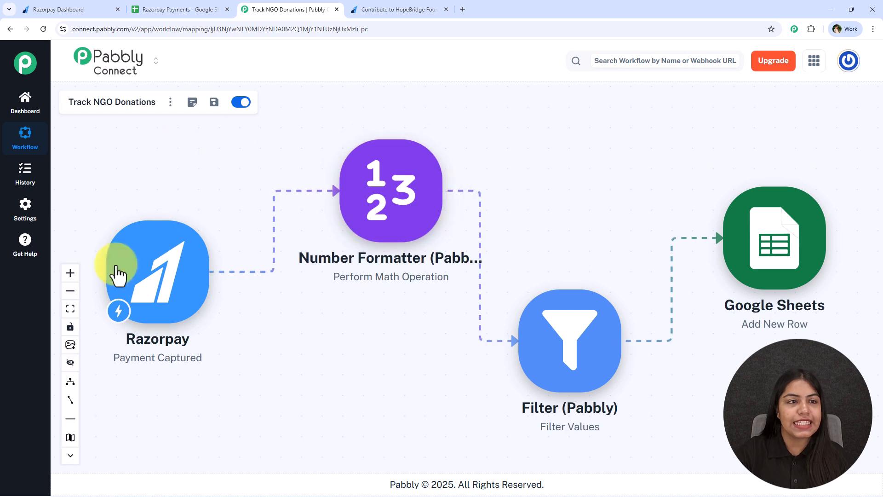
# - Look over the Payment Pages list in the Razorpay Dashboard and return to the Track NGO Donations workflow
pyautogui.click(62, 8)
pyautogui.scroll(2, 235, 258)
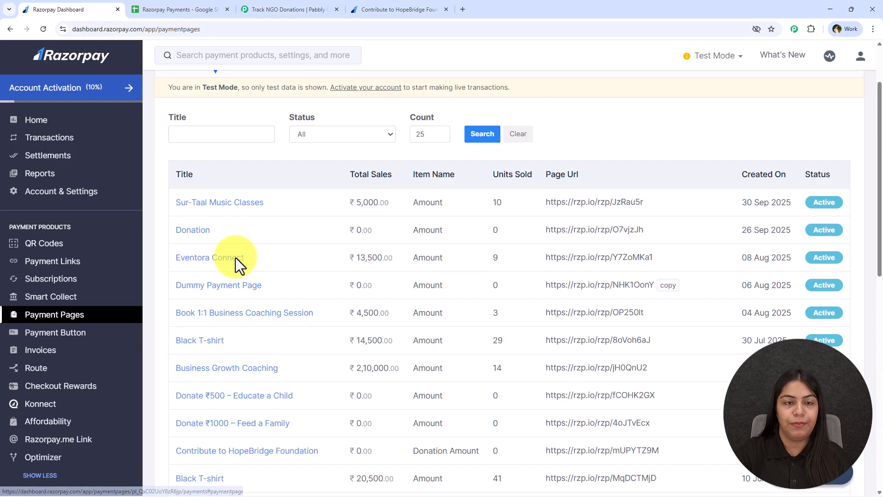
pyautogui.scroll(2, 235, 258)
pyautogui.click(256, 8)
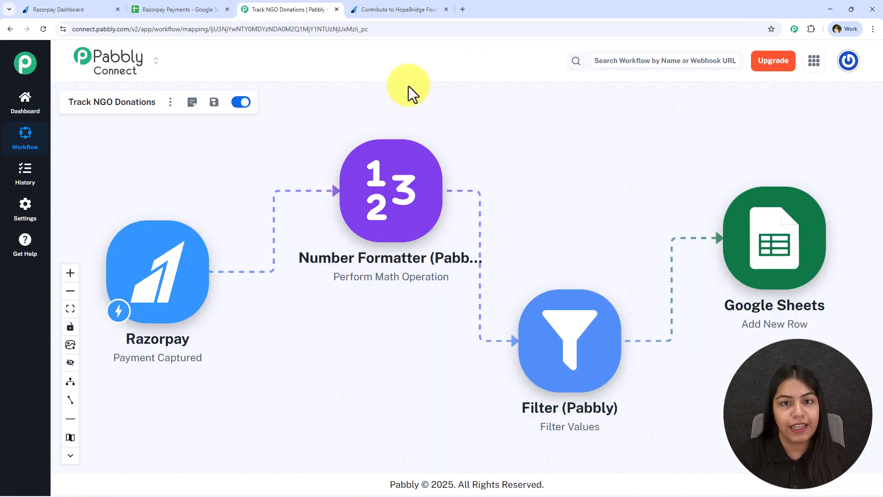